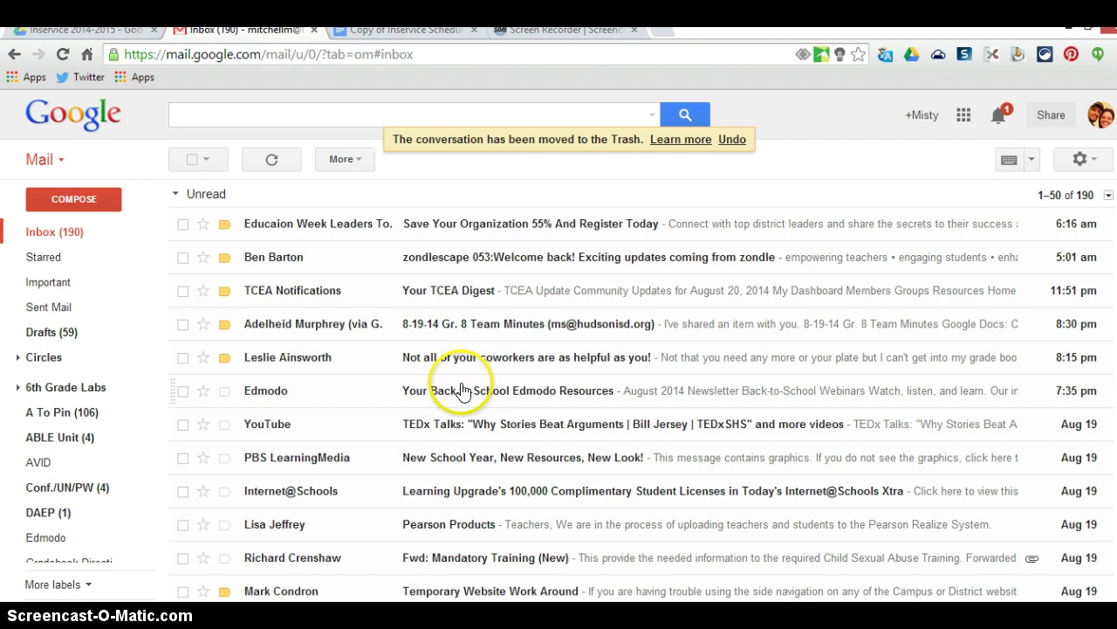
Switch from Gmail to Google Calendar and show September 2014
{"action": "mouse_move", "coordinate": [304, 330]}
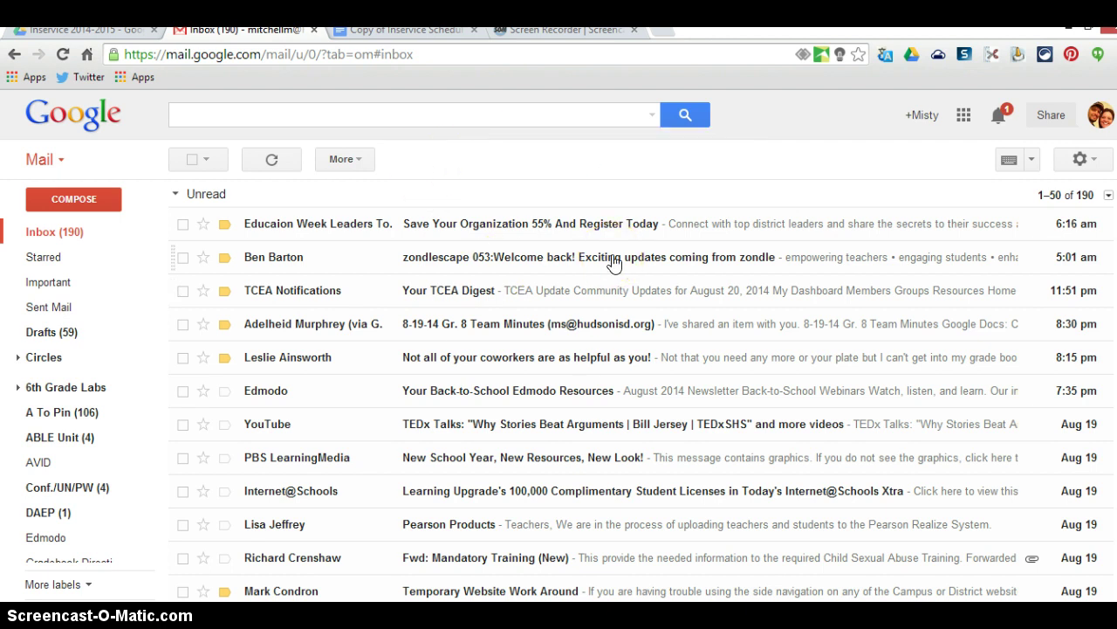
{"action": "left_click", "coordinate": [964, 116]}
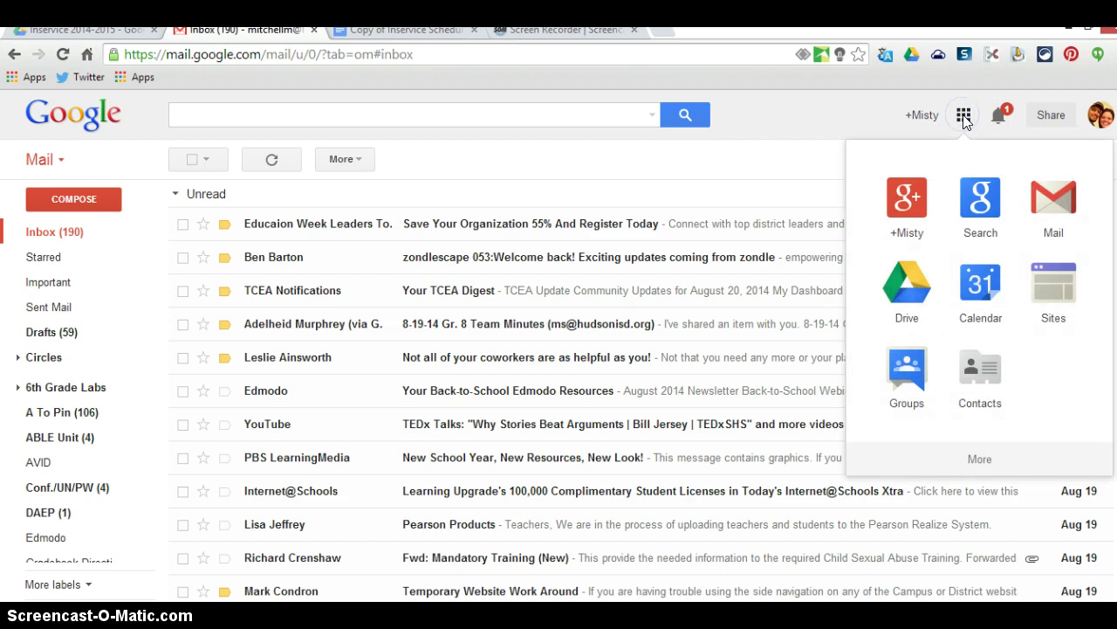
{"action": "left_click", "coordinate": [980, 287]}
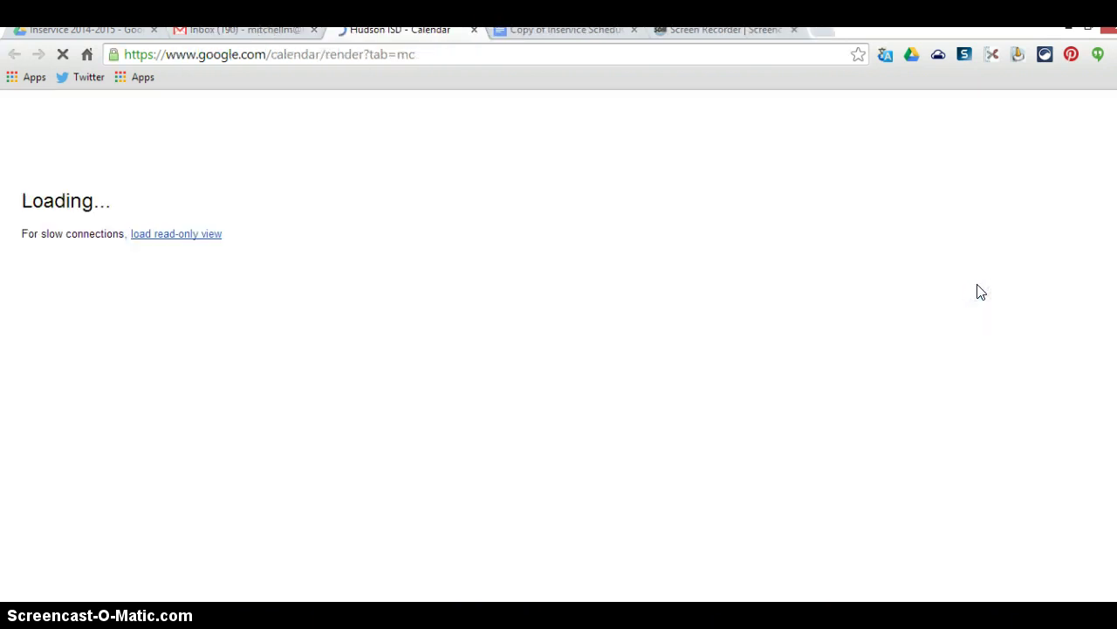
{"action": "left_click", "coordinate": [973, 291]}
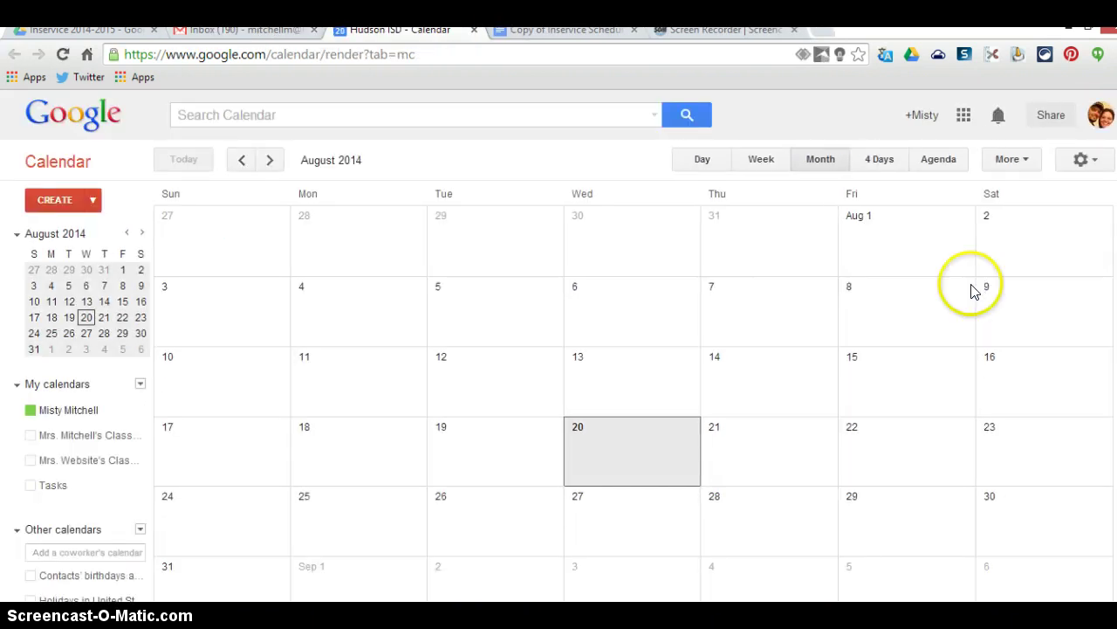
{"action": "scroll", "coordinate": [397, 391], "scroll_direction": "down", "scroll_amount": 1}
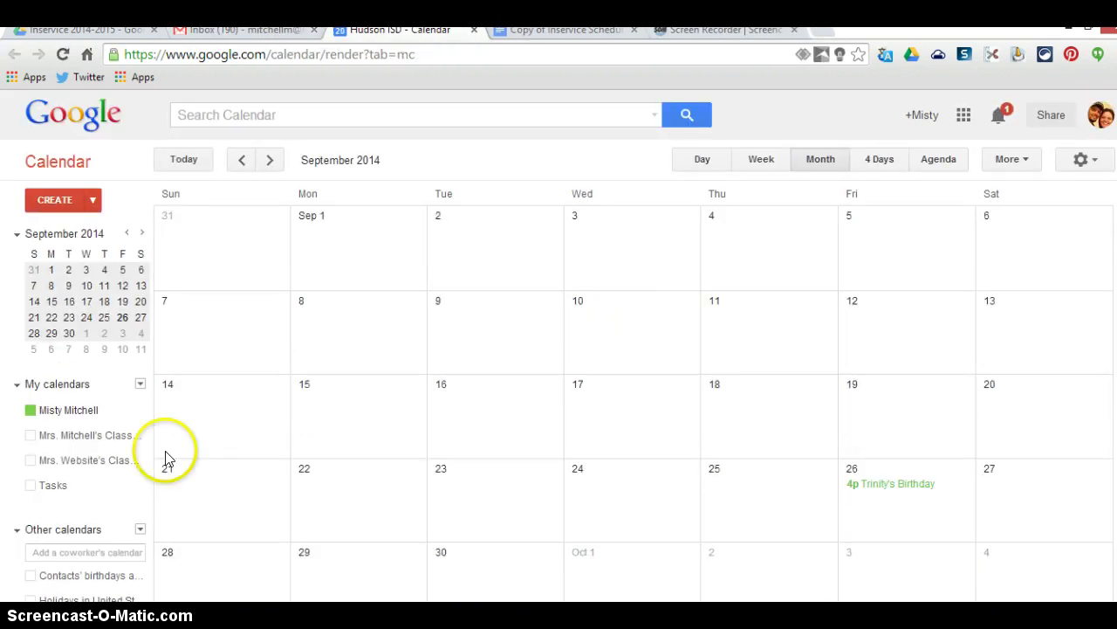
{"action": "left_click", "coordinate": [60, 416]}
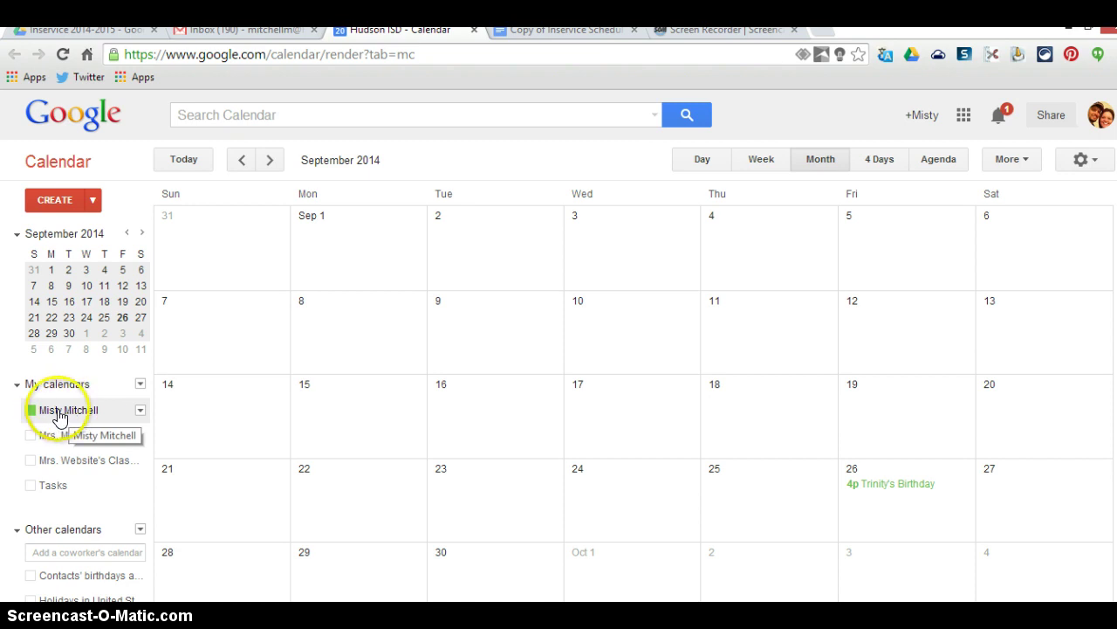
{"action": "left_click", "coordinate": [83, 417]}
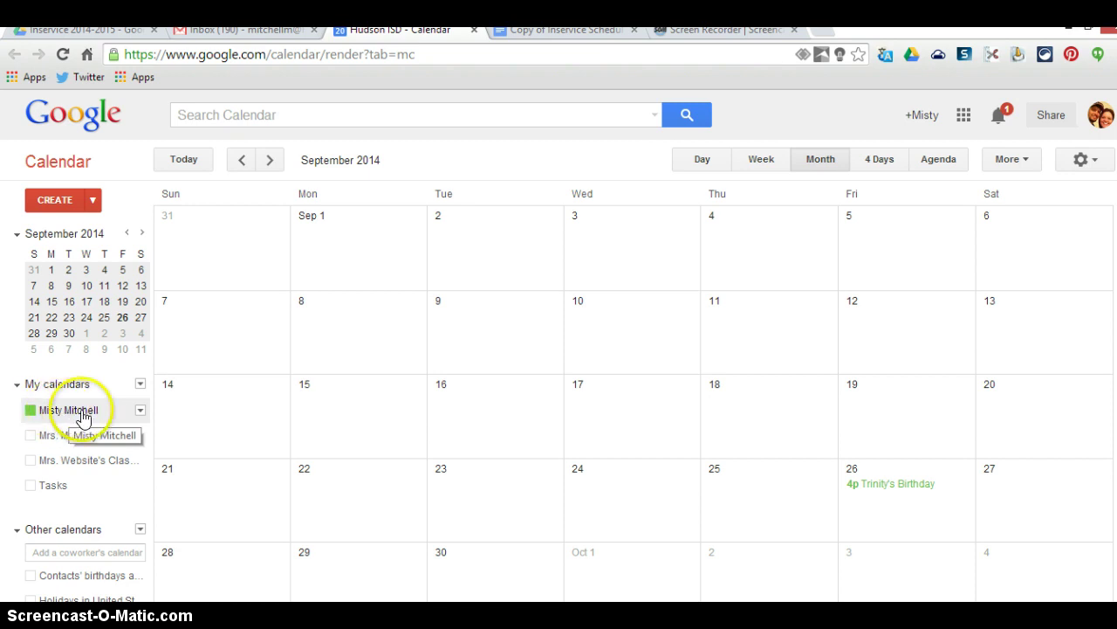
{"action": "left_click", "coordinate": [46, 419]}
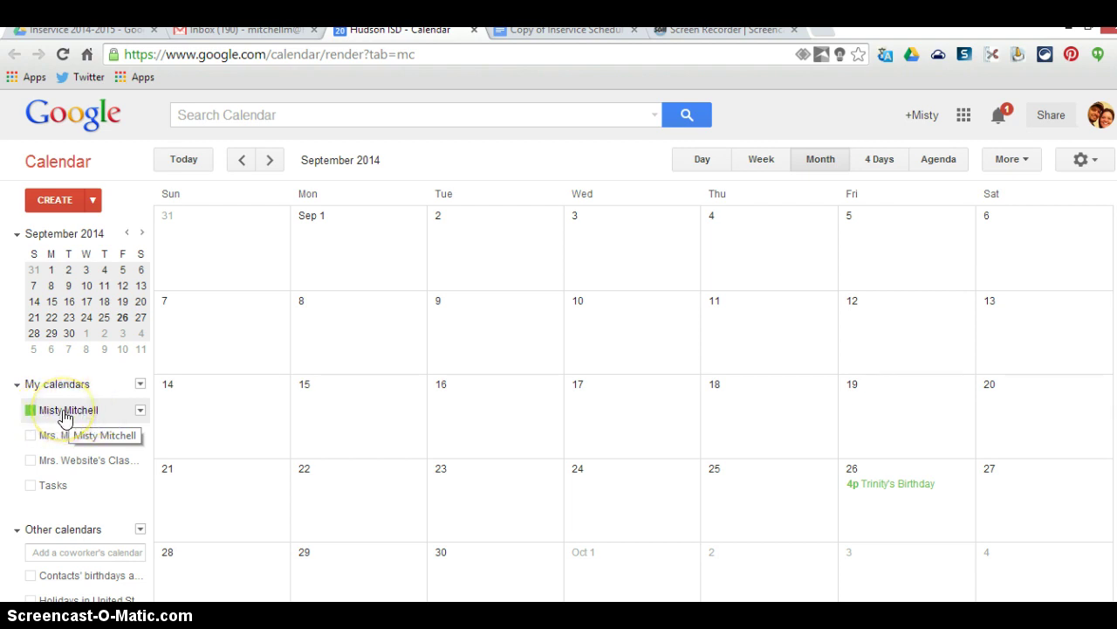
{"action": "left_click", "coordinate": [52, 439]}
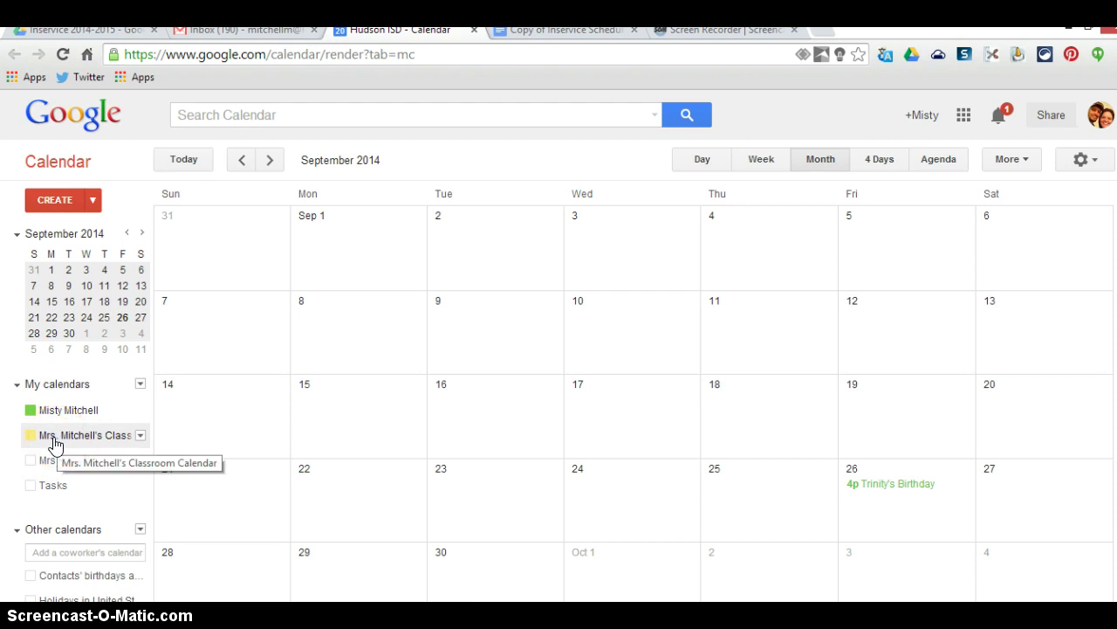
{"action": "left_click", "coordinate": [45, 444]}
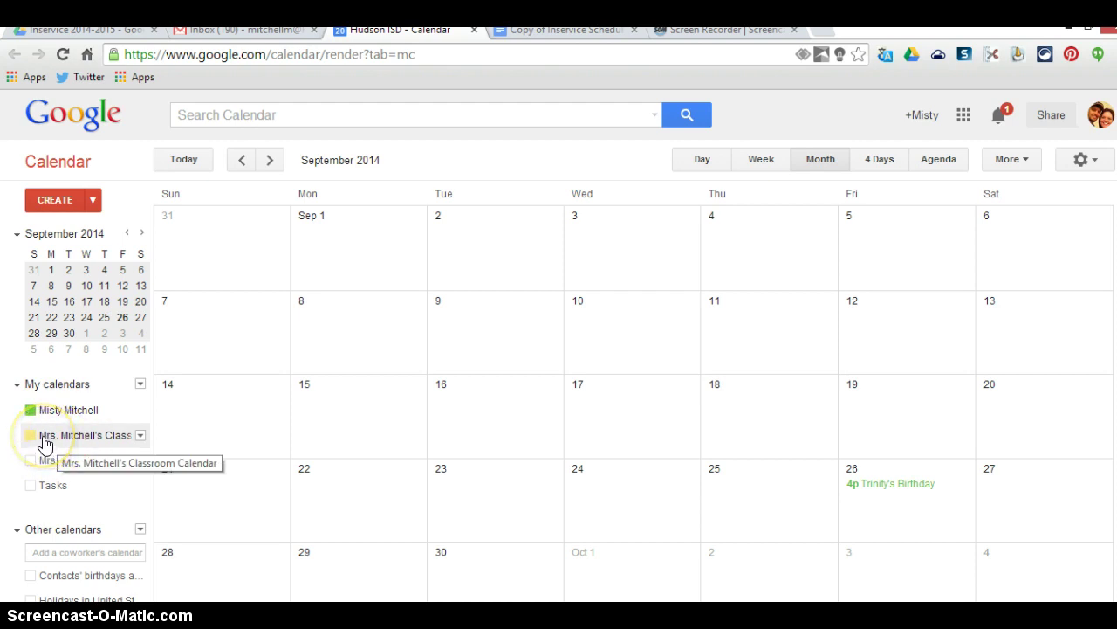
{"action": "left_click", "coordinate": [52, 436]}
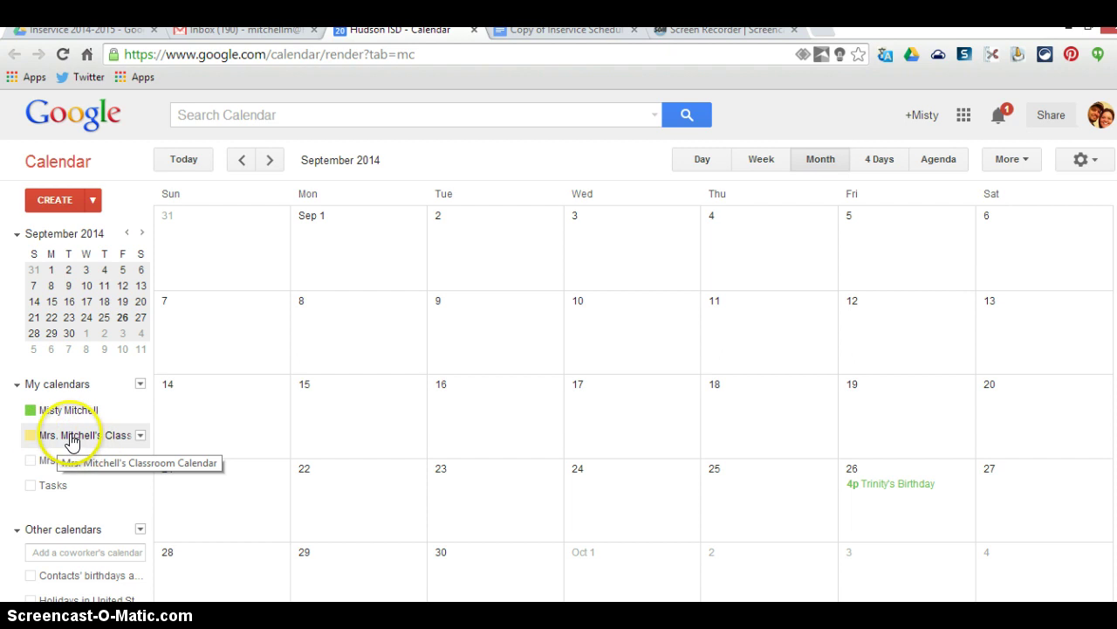
{"action": "left_click", "coordinate": [117, 440]}
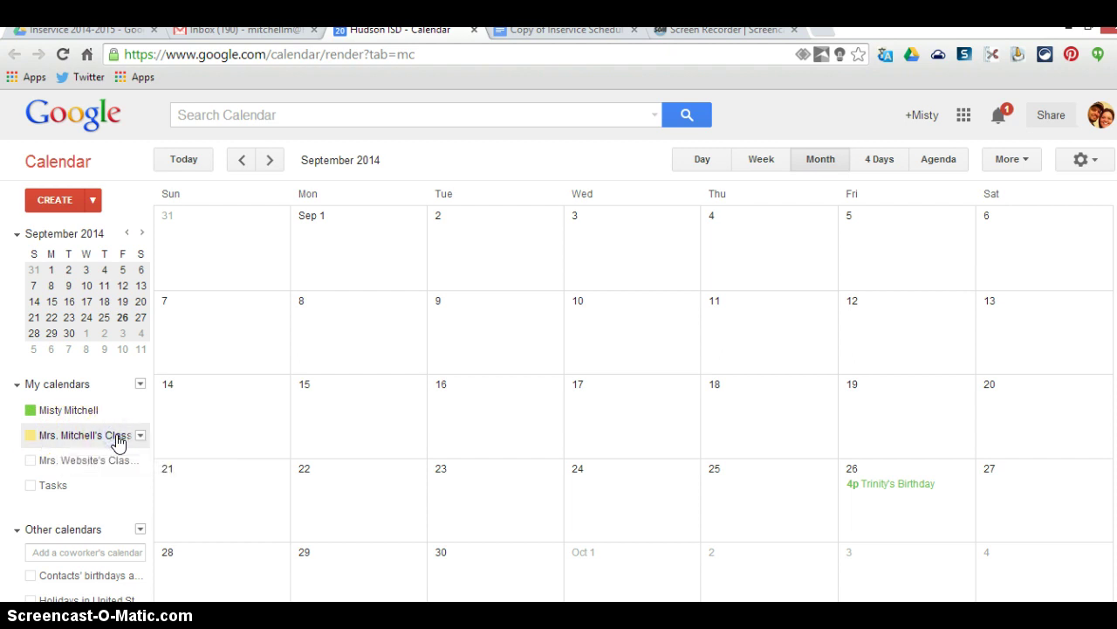
{"action": "left_click", "coordinate": [50, 444]}
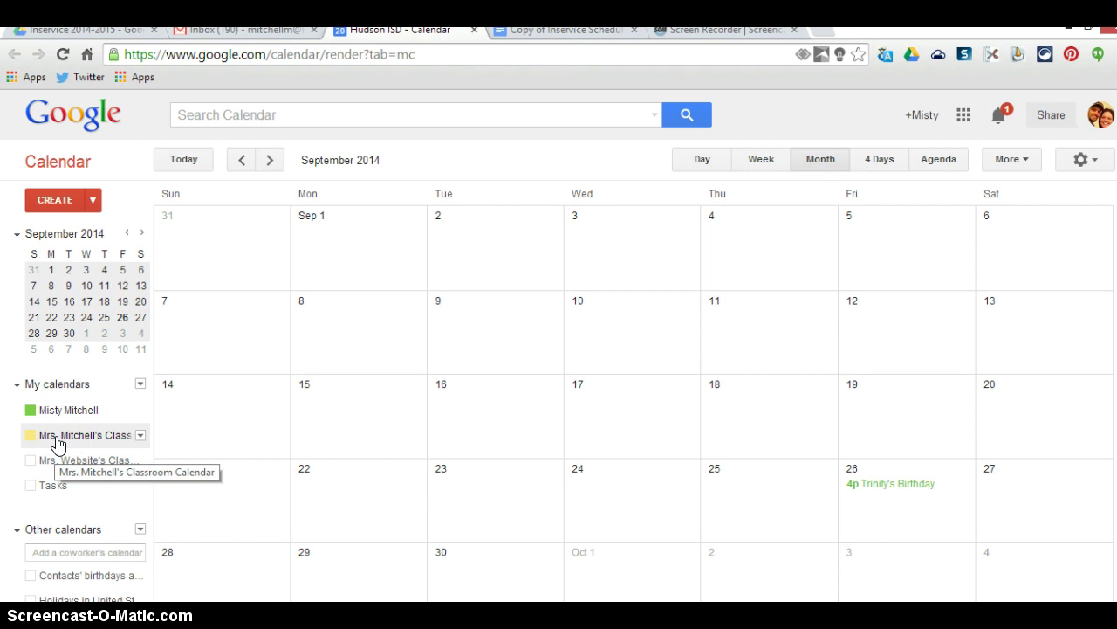
{"action": "left_click", "coordinate": [139, 385]}
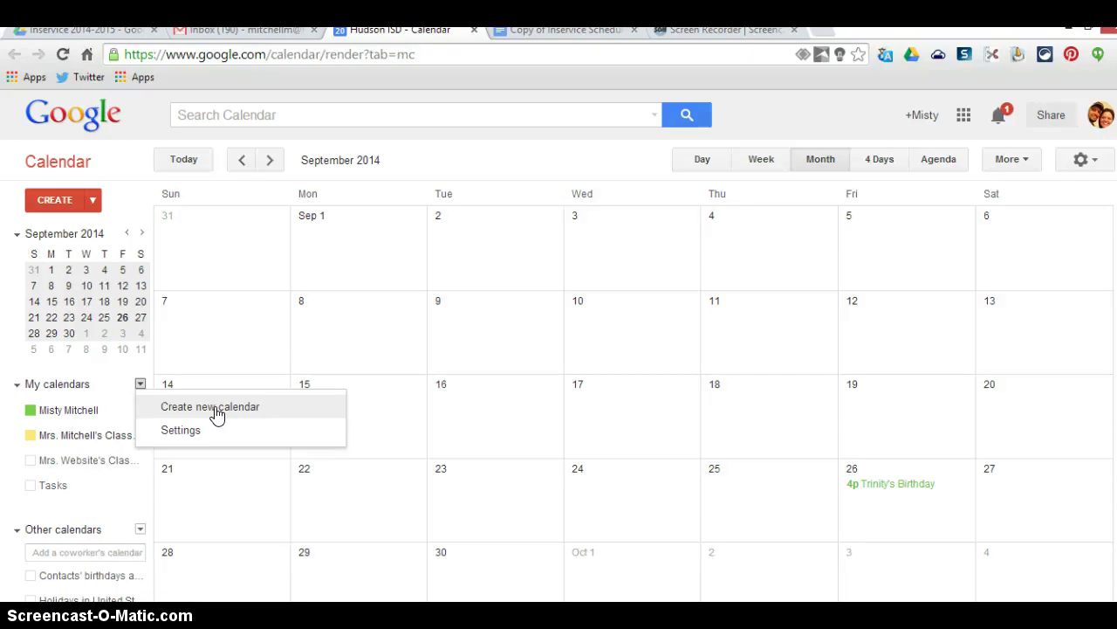
{"action": "left_click", "coordinate": [92, 441]}
{"action": "left_click", "coordinate": [87, 437]}
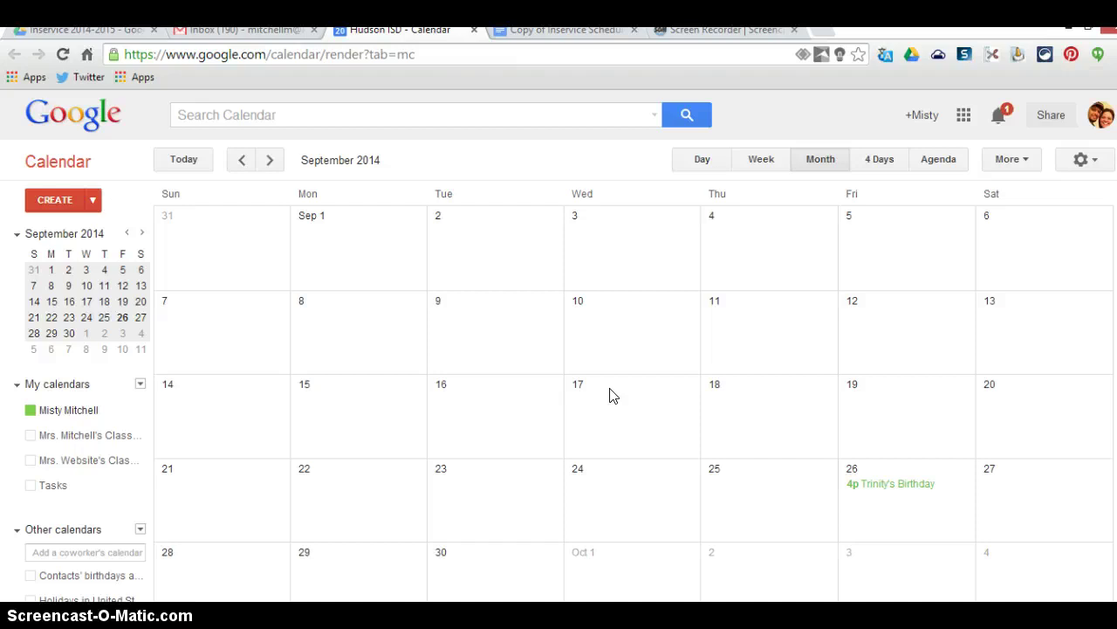
Display only the teacher's own classroom calendar, the second entry under My calendars, in week view
{"action": "left_click", "coordinate": [140, 436]}
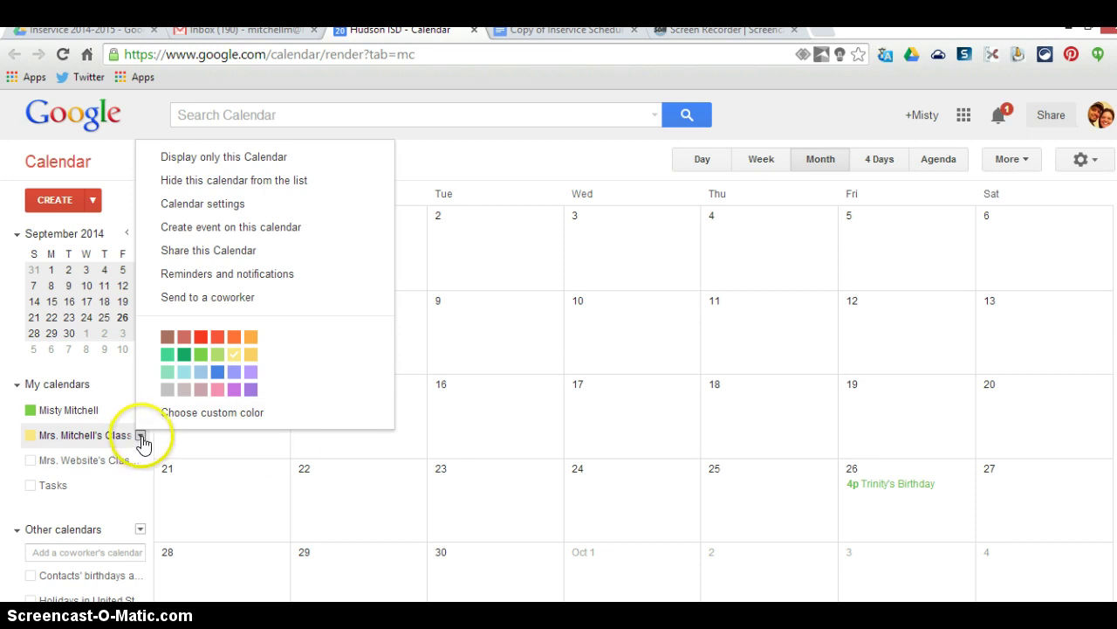
{"action": "left_click", "coordinate": [255, 157]}
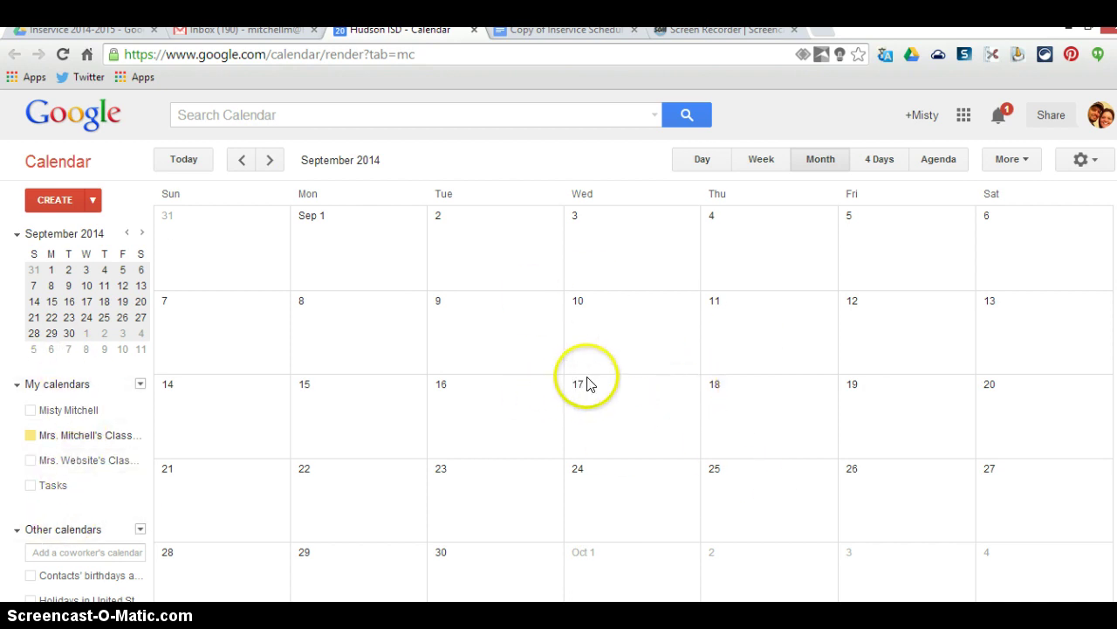
{"action": "left_click", "coordinate": [762, 159]}
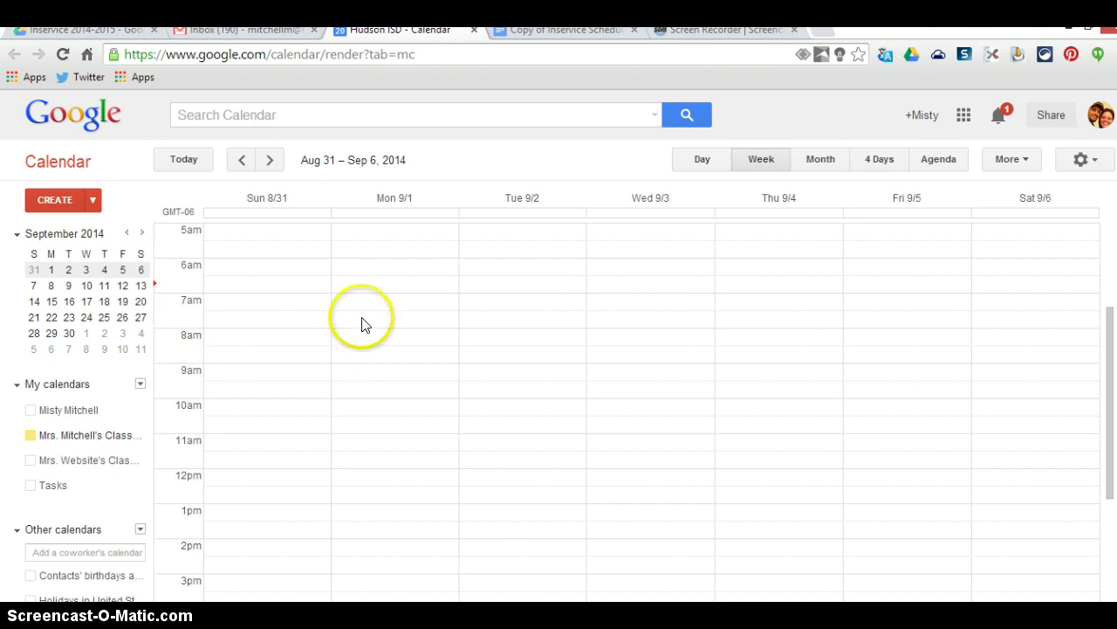
Start a detailed event on Monday, September 1, 8am to 9am, and begin its title with "Science Safety - "
{"action": "left_click", "coordinate": [354, 343]}
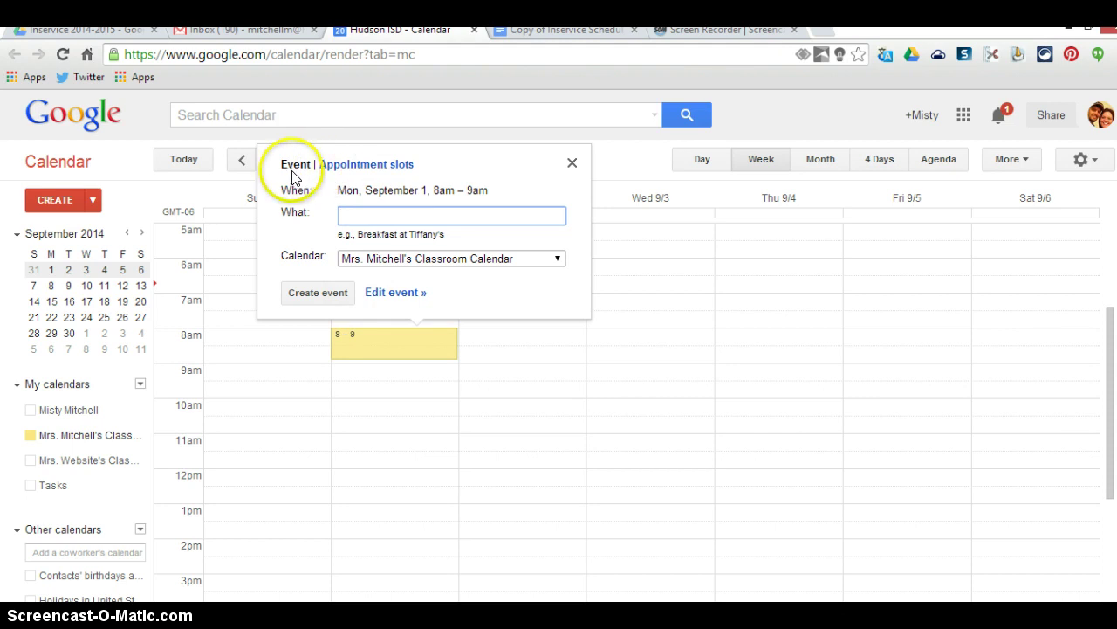
{"action": "left_click", "coordinate": [389, 295]}
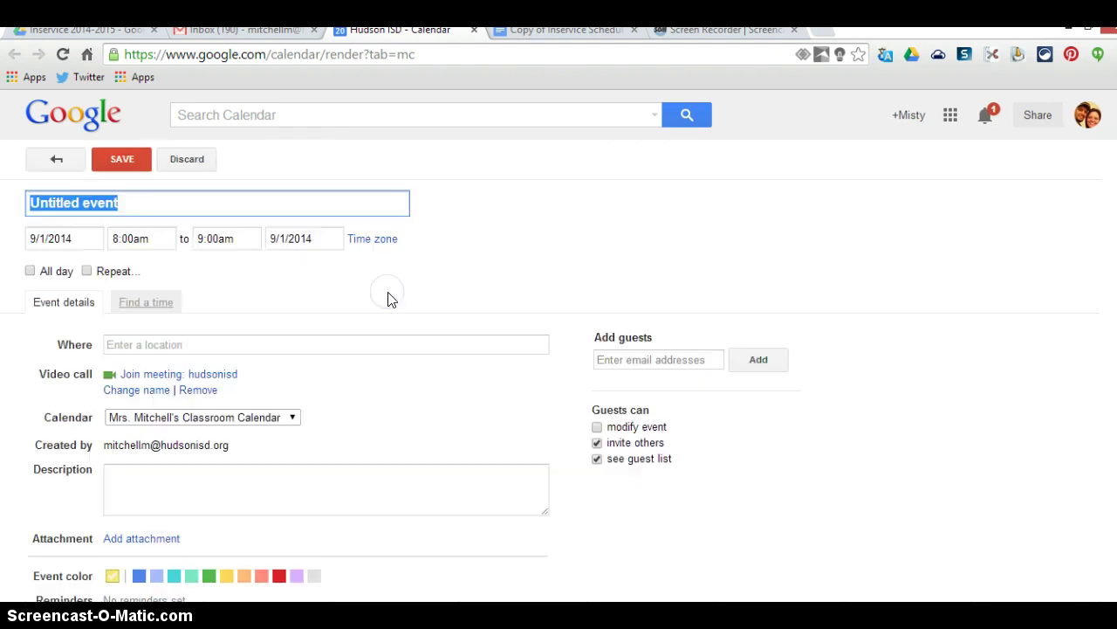
{"action": "left_click", "coordinate": [237, 204]}
{"action": "left_click_drag", "start_coordinate": [38, 203], "coordinate": [219, 207]}
{"action": "type", "text": "Sacience"}
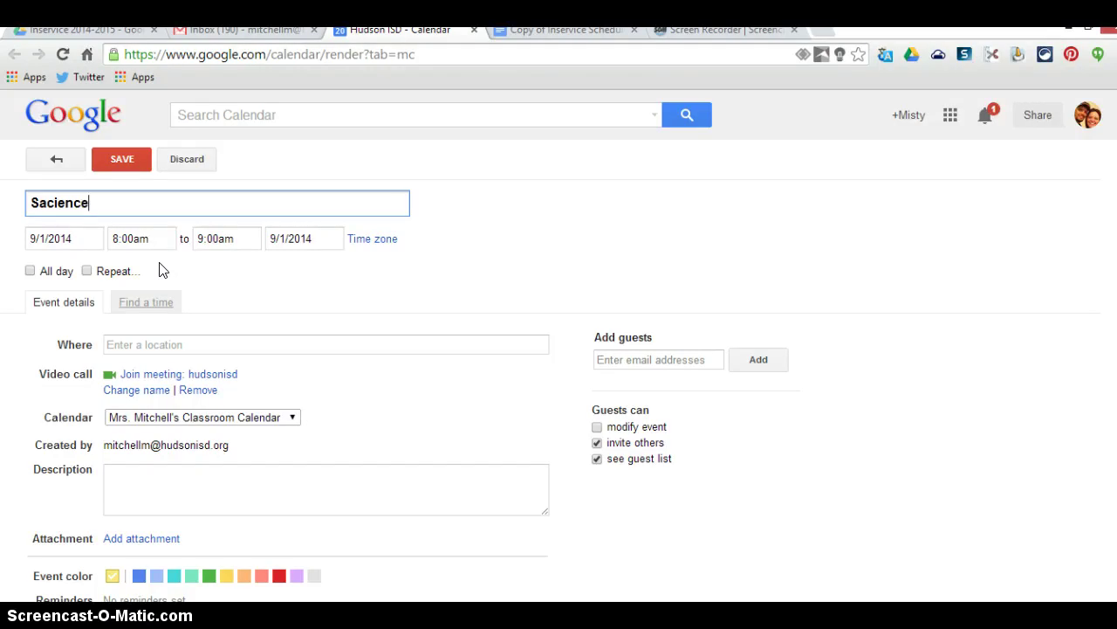
{"action": "key", "text": "BackSpace"}
{"action": "key", "text": "BackSpace"}
{"action": "key", "text": "BackSpace"}
{"action": "key", "text": "BackSpace"}
{"action": "key", "text": "BackSpace"}
{"action": "key", "text": "BackSpace"}
{"action": "key", "text": "BackSpace"}
{"action": "key", "text": "BackSpace"}
{"action": "type", "text": "cei"}
{"action": "key", "text": "BackSpace"}
{"action": "key", "text": "BackSpace"}
{"action": "type", "text": "ience Safety -"}
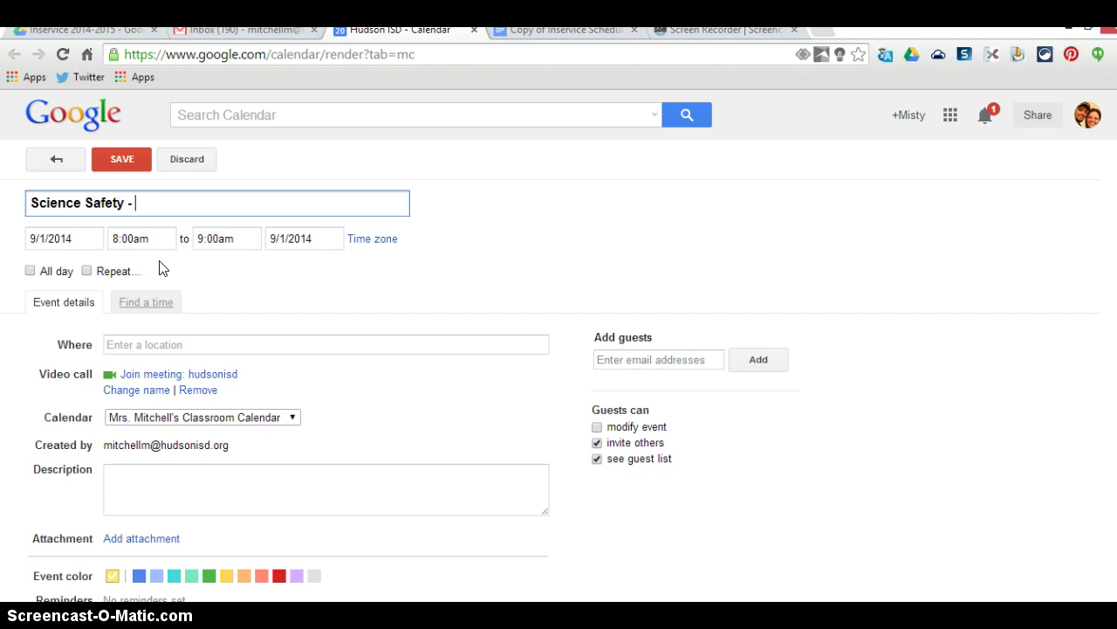
Extend the event title after "Science Safety - " with "Engage/Explore - Safety Picture Search/Internet Search"
{"action": "left_click", "coordinate": [125, 206]}
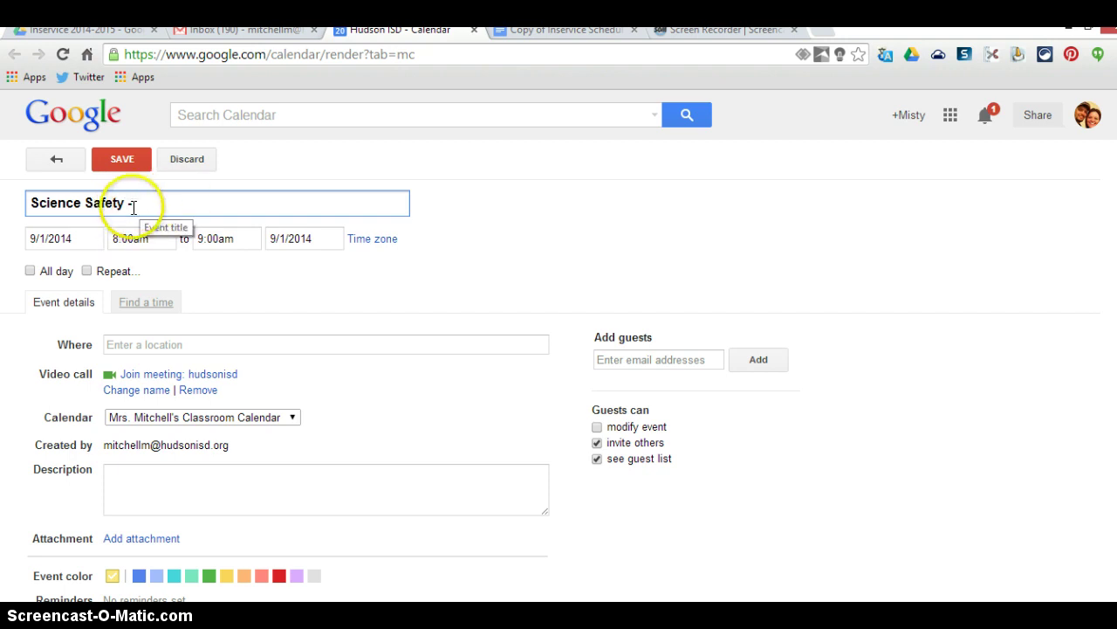
{"action": "left_click", "coordinate": [204, 212]}
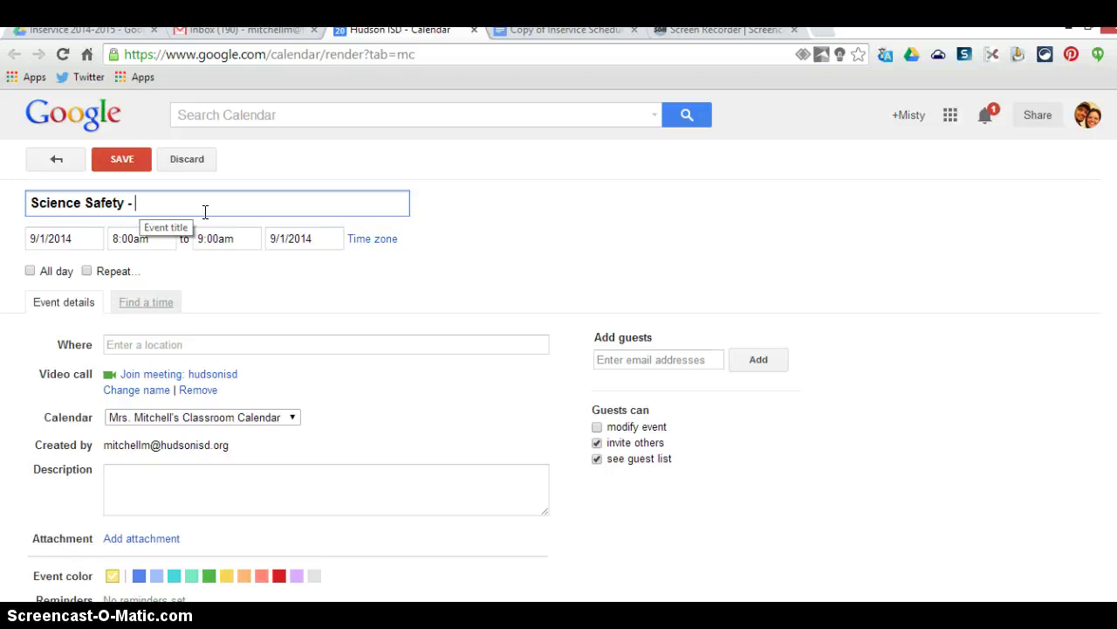
{"action": "type", "text": "Engage"}
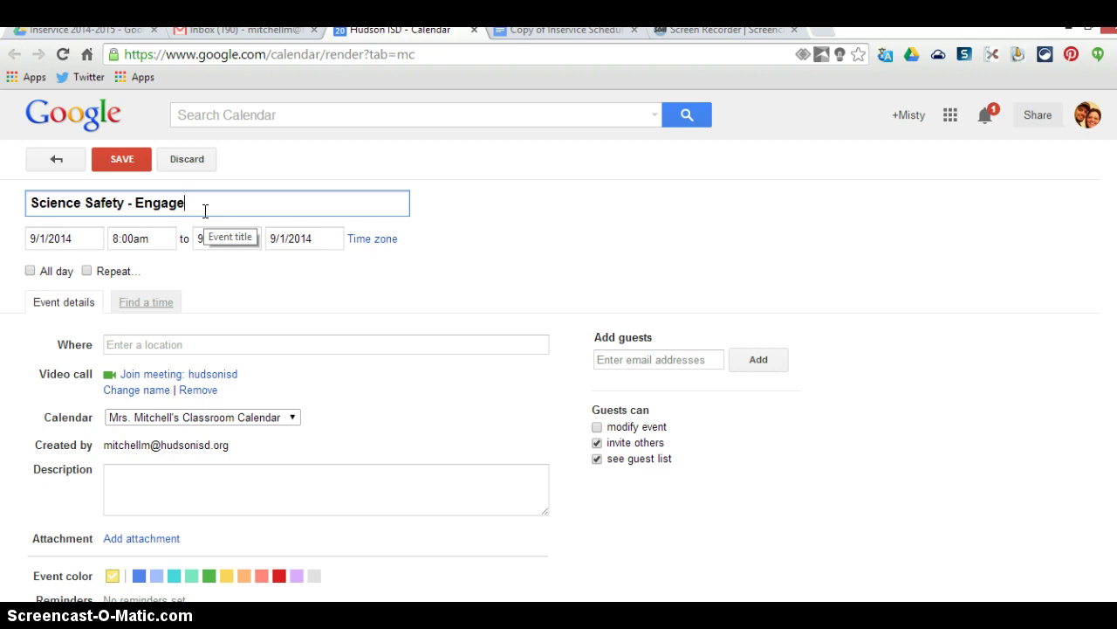
{"action": "type", "text": "/Explore -"}
{"action": "type", "text": "Safety "}
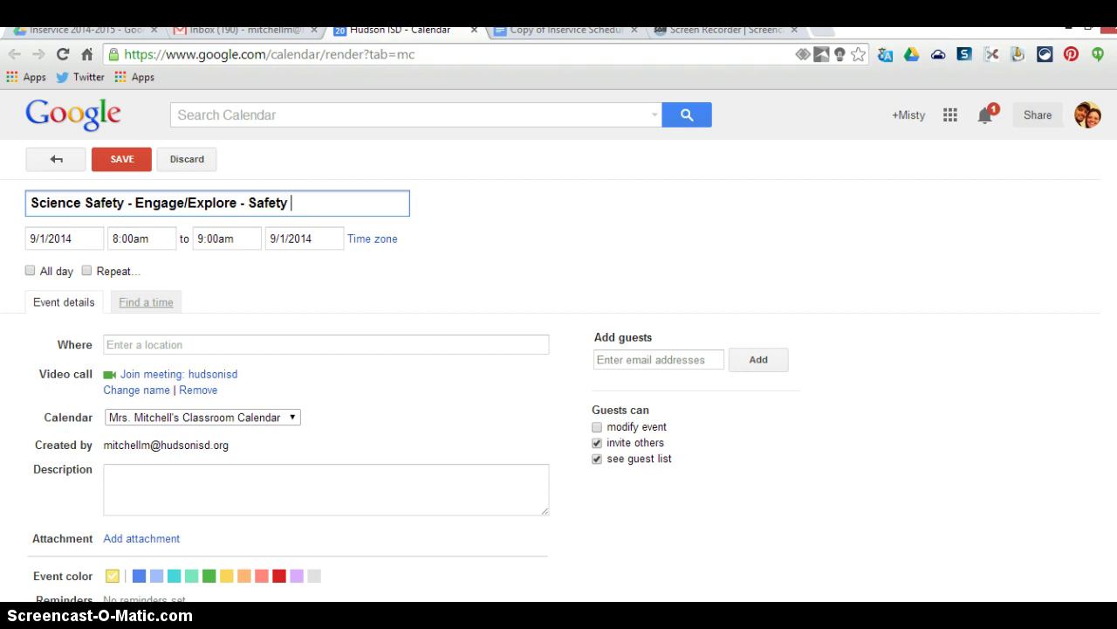
{"action": "type", "text": "Picture Searc"}
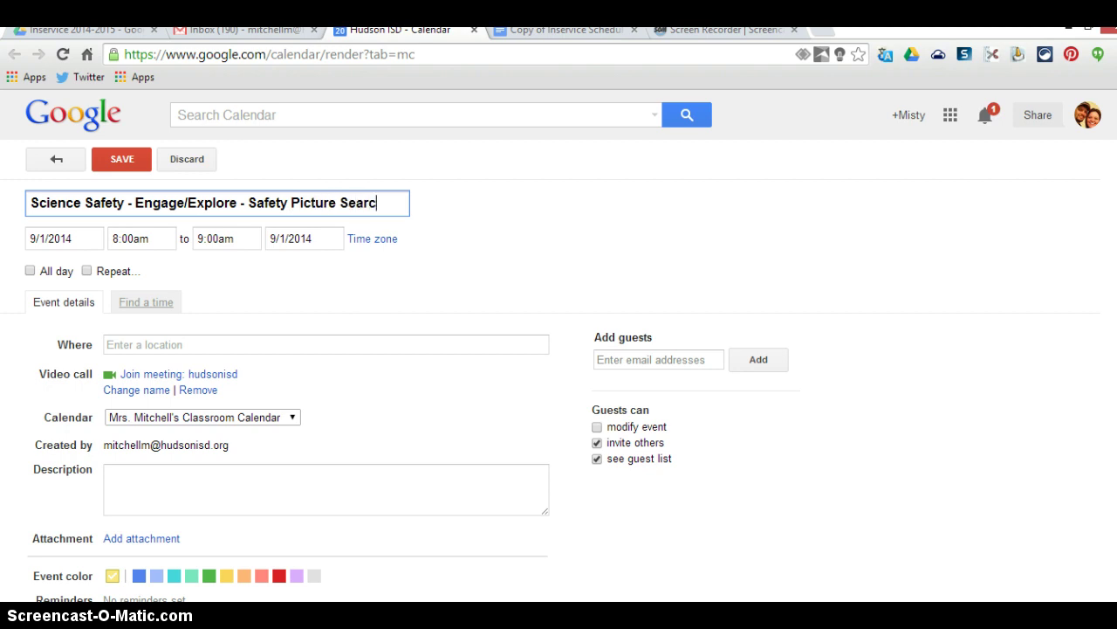
{"action": "type", "text": "h/"}
{"action": "type", "text": "Intern"}
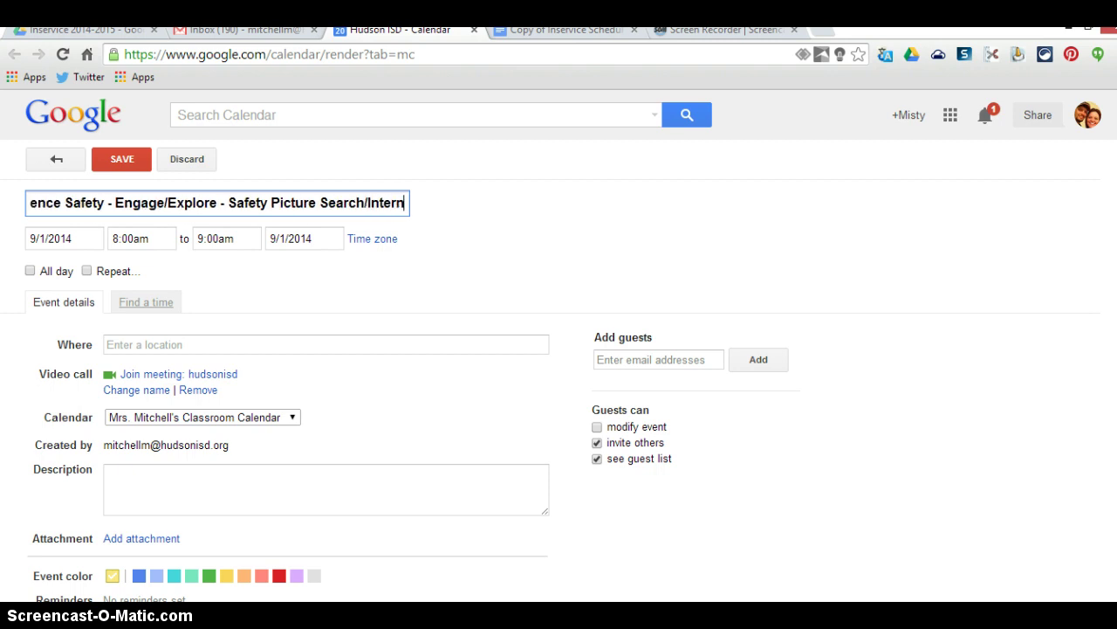
{"action": "type", "text": "et Search"}
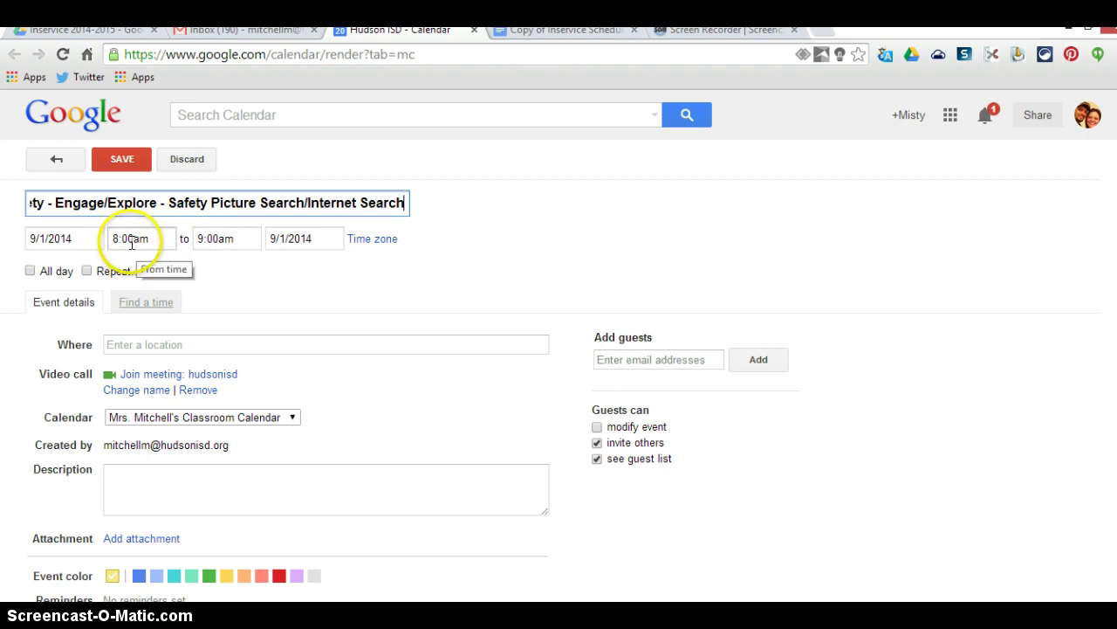
Set the event's end time to 3:30pm on the same day
{"action": "left_click", "coordinate": [238, 240]}
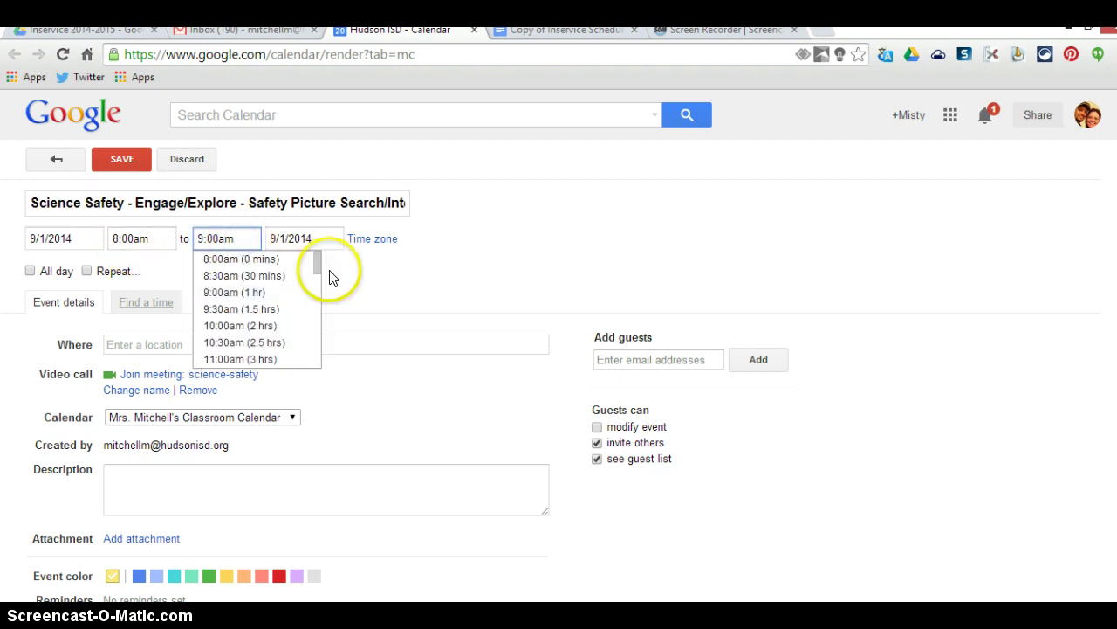
{"action": "left_click_drag", "start_coordinate": [316, 264], "coordinate": [315, 292]}
{"action": "left_click", "coordinate": [276, 317]}
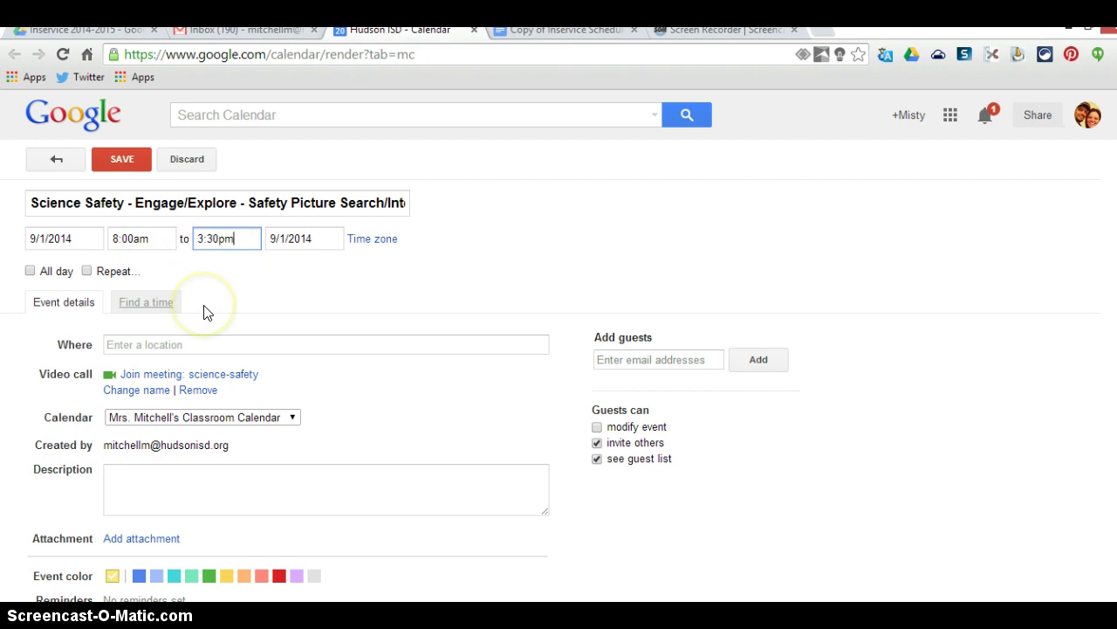
{"action": "scroll", "coordinate": [206, 311], "scroll_direction": "down", "scroll_amount": 1}
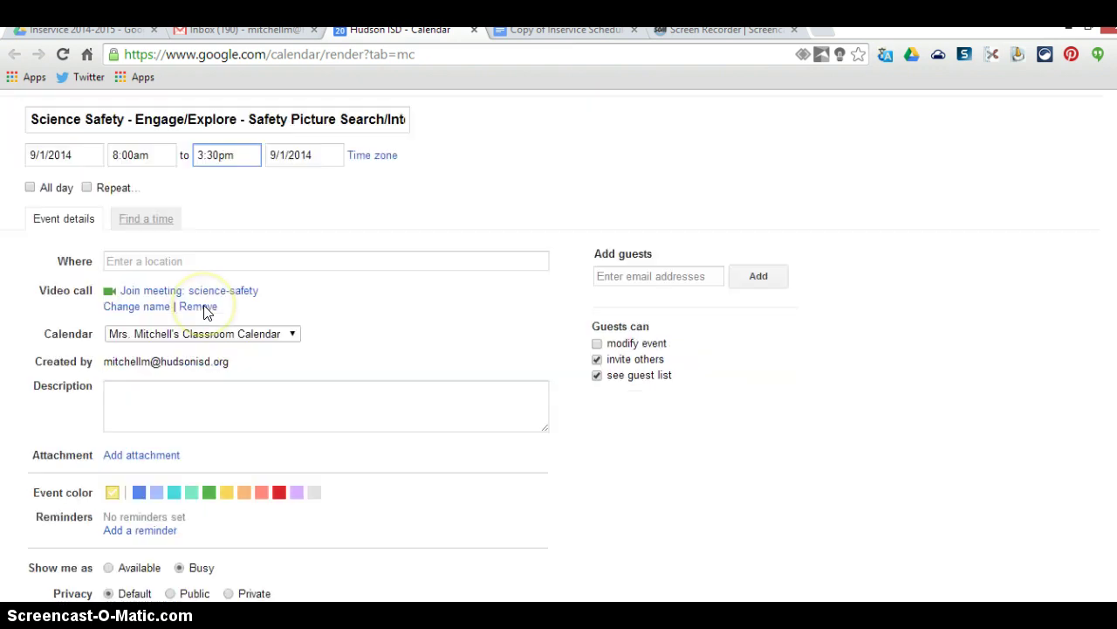
Make the Science Safety event repeat daily, every 1 day, ending on 9/2/2014
{"action": "left_click", "coordinate": [86, 189]}
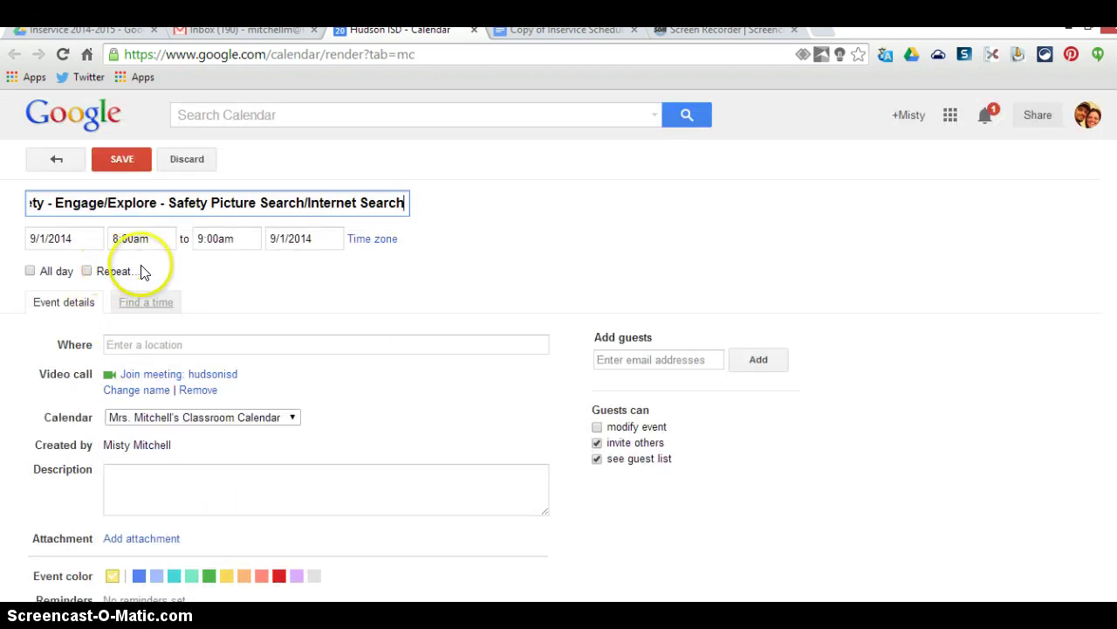
{"action": "left_click", "coordinate": [87, 271]}
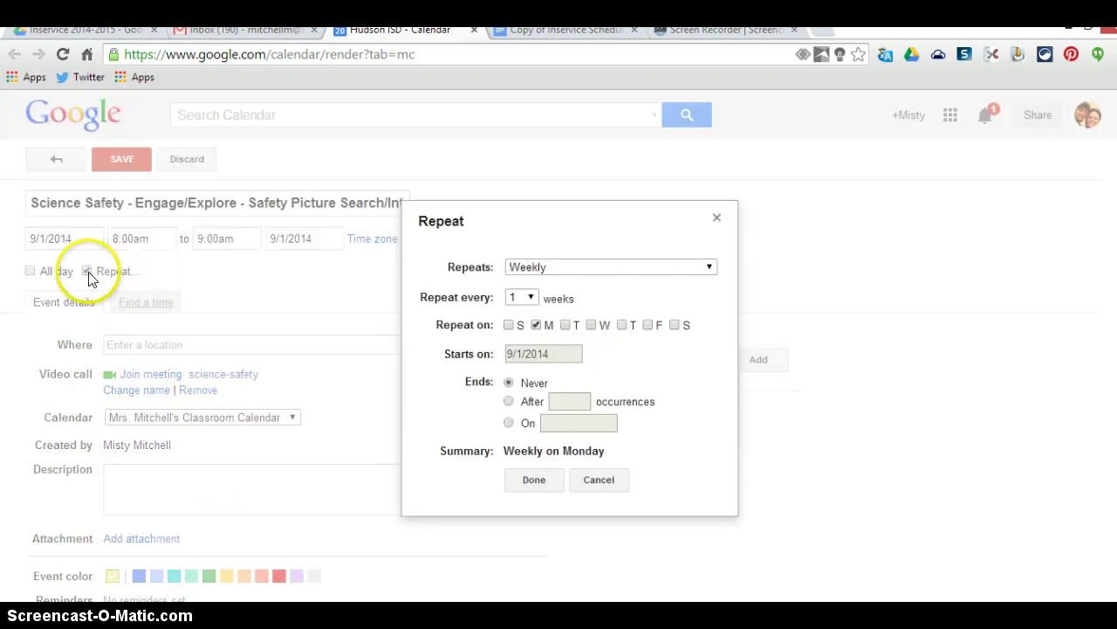
{"action": "left_click", "coordinate": [591, 268]}
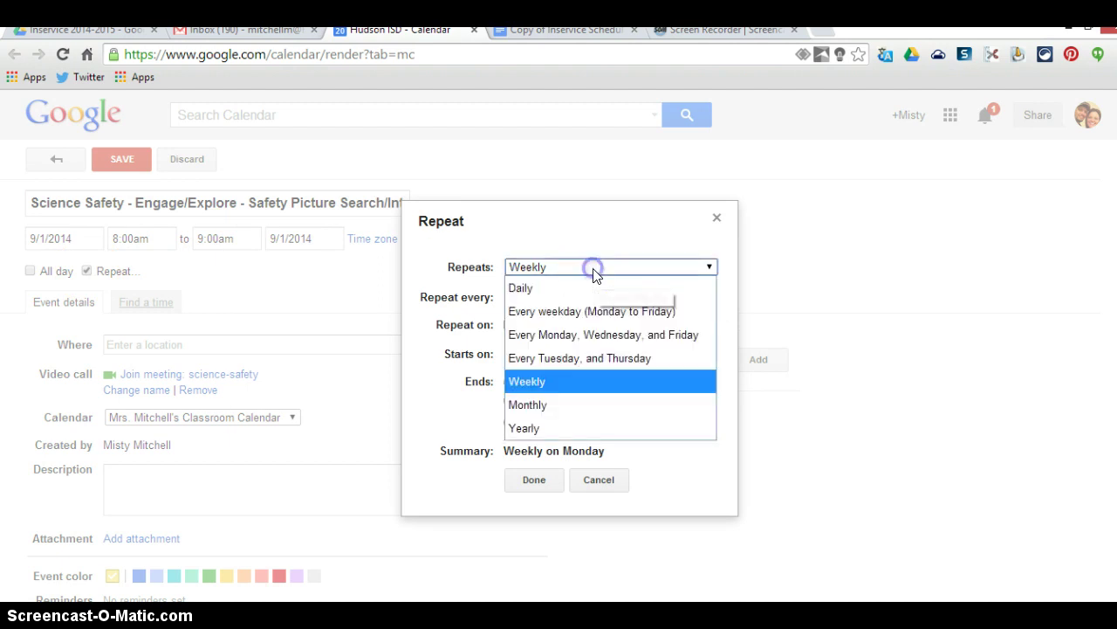
{"action": "left_click", "coordinate": [565, 297]}
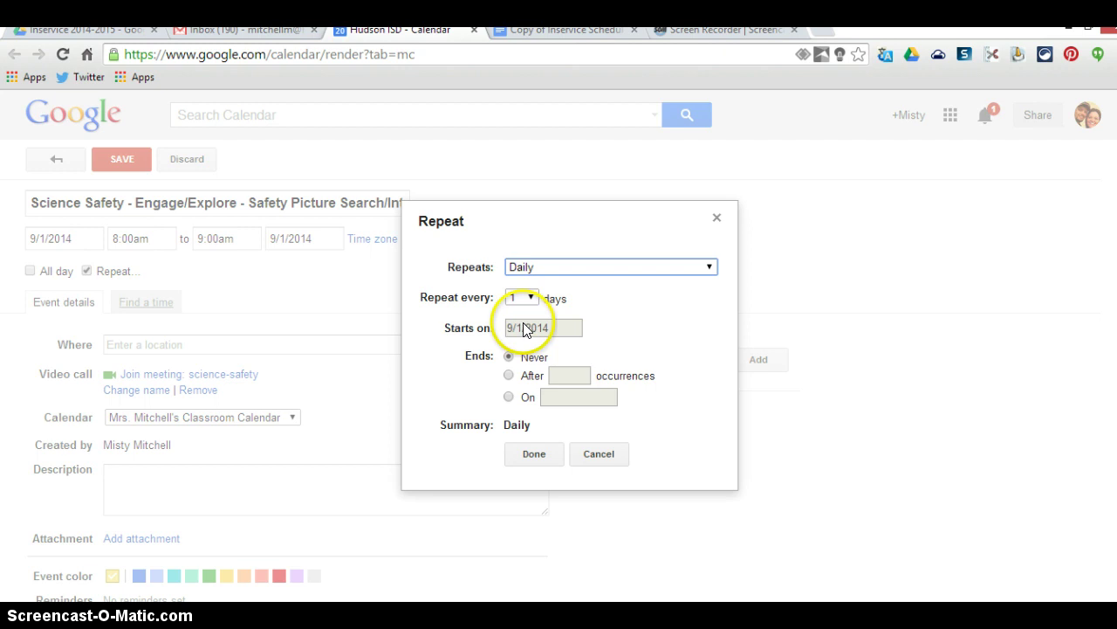
{"action": "left_click", "coordinate": [508, 396]}
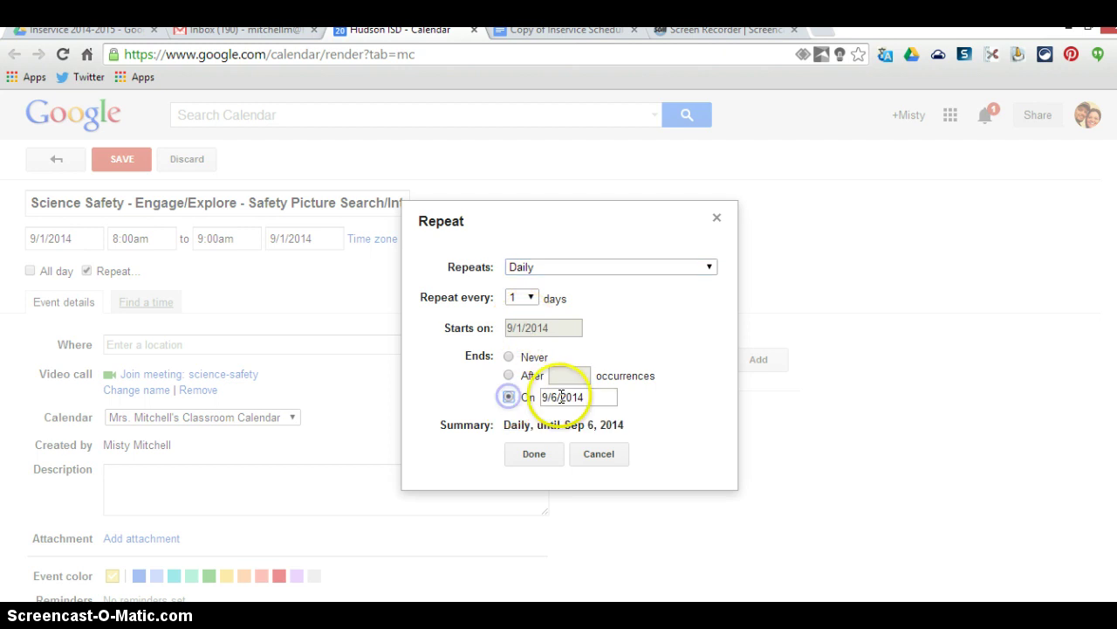
{"action": "left_click", "coordinate": [562, 396]}
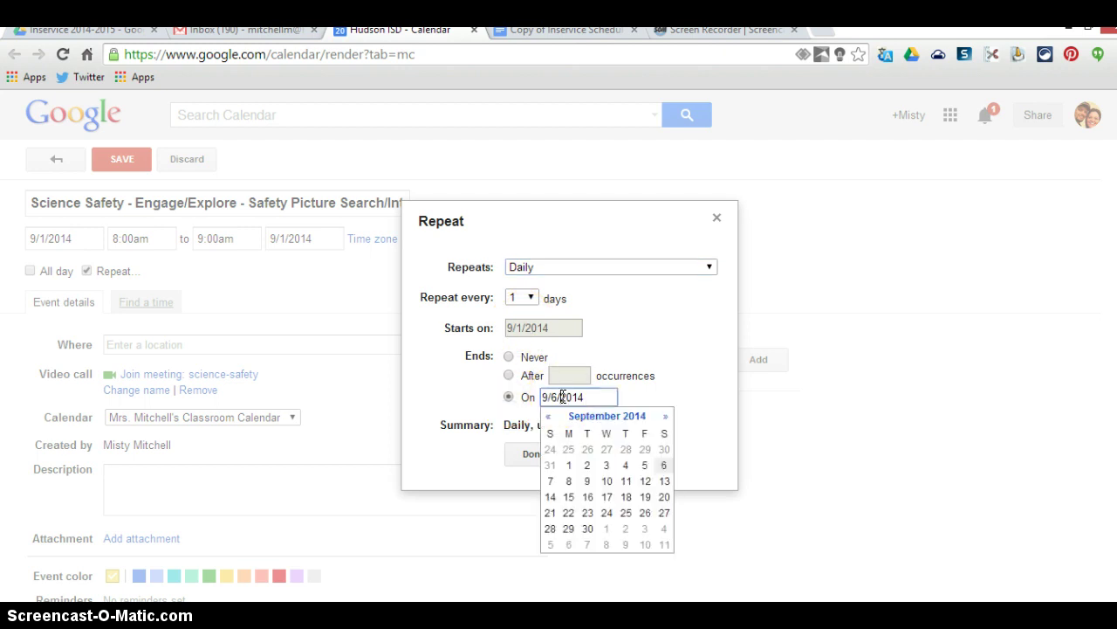
{"action": "left_click", "coordinate": [587, 465]}
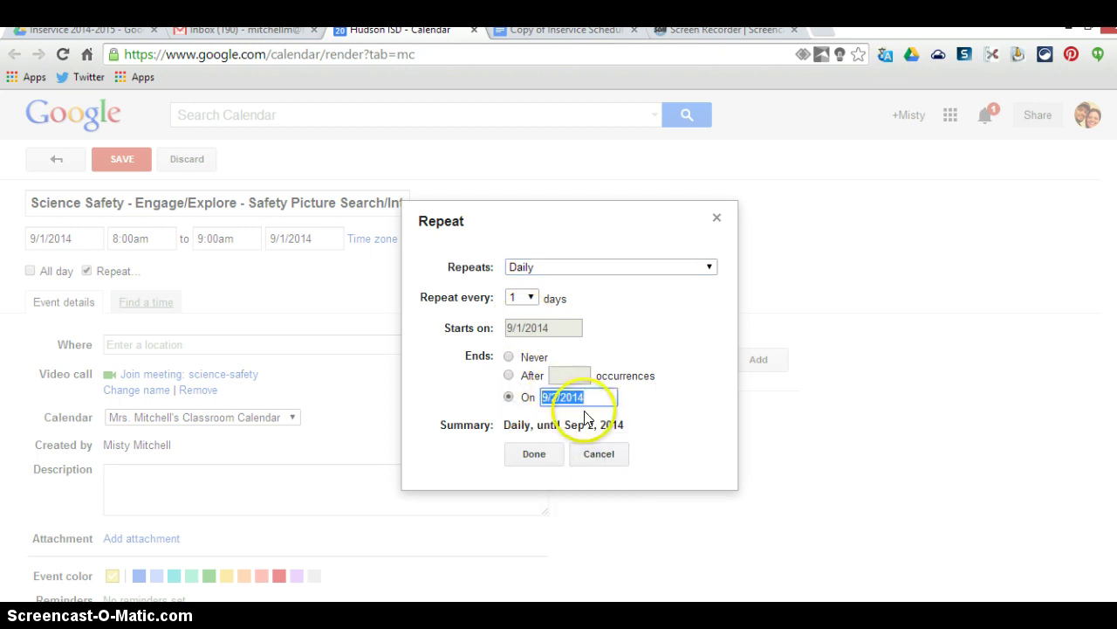
{"action": "left_click", "coordinate": [533, 453]}
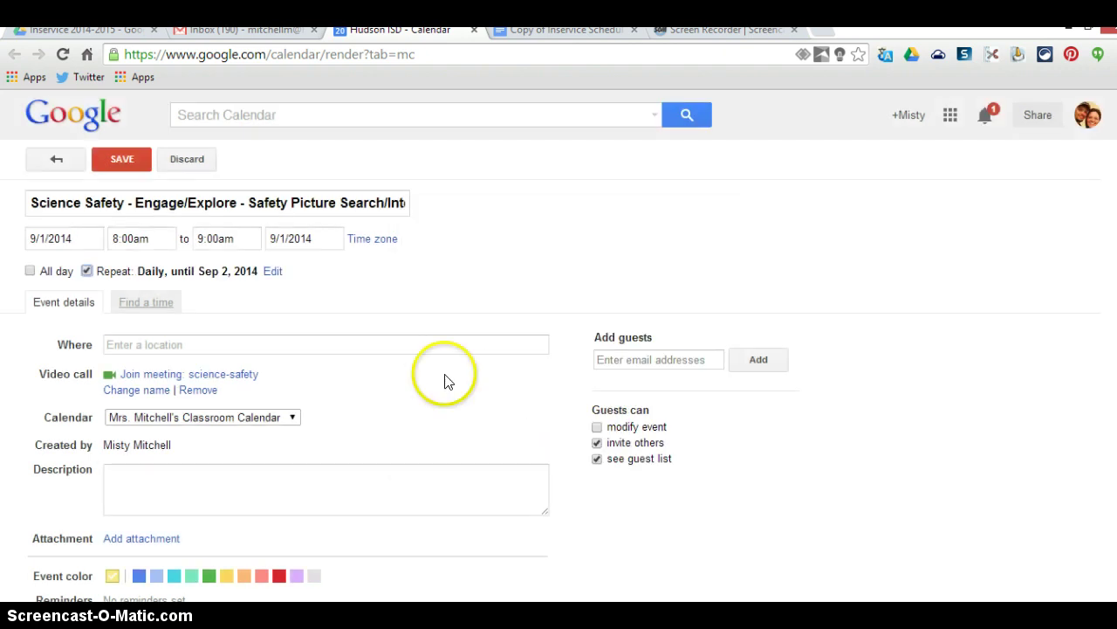
Begin the event description with "7.2 A, B Students will search for safety violations in a digital picture on their computers and identify these"
{"action": "scroll", "coordinate": [246, 423], "scroll_direction": "down", "scroll_amount": 1}
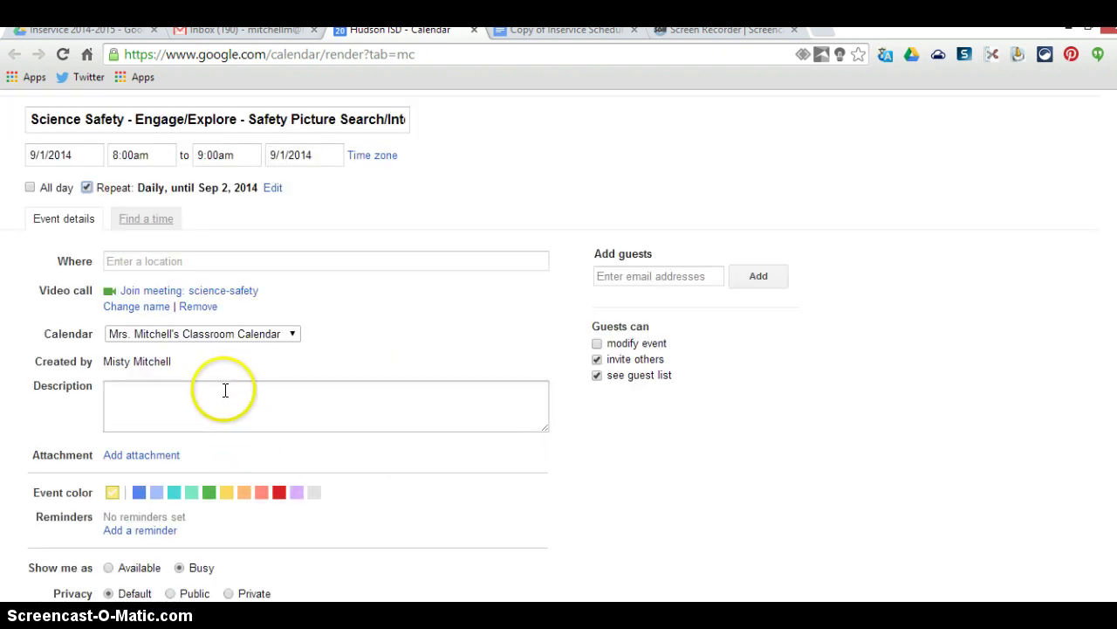
{"action": "left_click", "coordinate": [223, 390]}
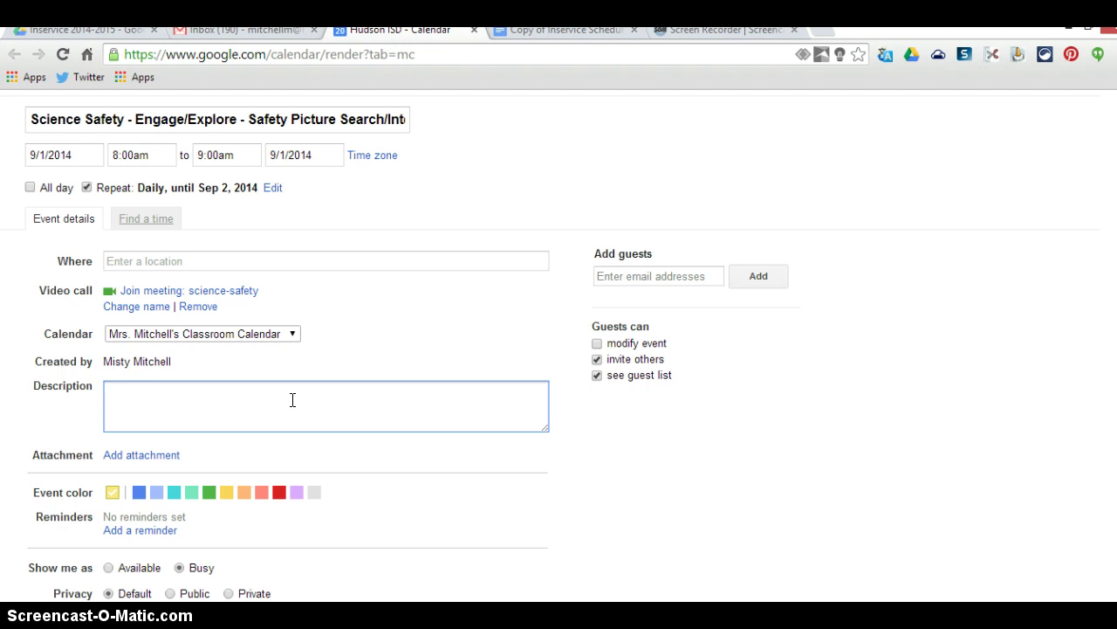
{"action": "left_click", "coordinate": [274, 386]}
{"action": "type", "text": "7.2 A."}
{"action": "type", "text": " B"}
{"action": "type", "text": "Students will search for sa"}
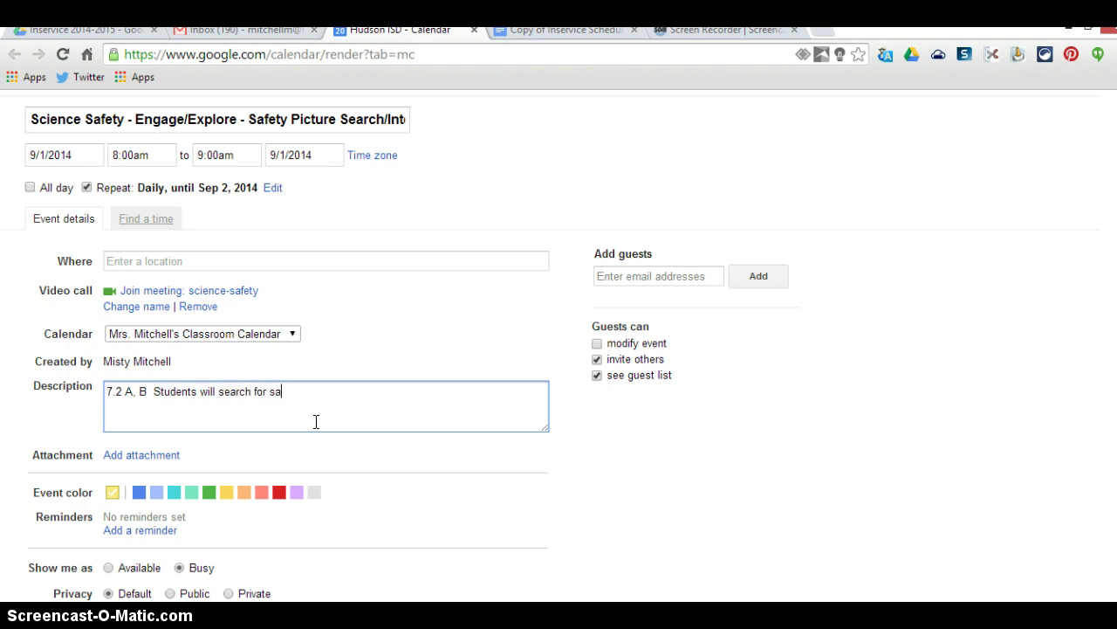
{"action": "type", "text": "fety violations in a digital picture on their com"}
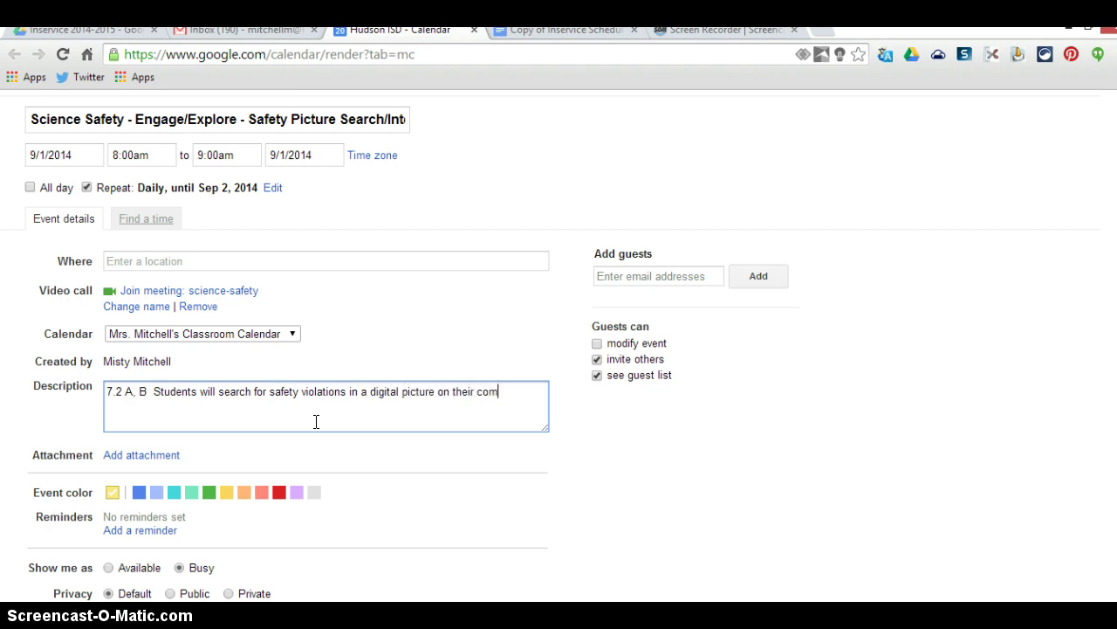
{"action": "type", "text": "puters and identi"}
{"action": "key", "text": "BackSpace"}
{"action": "key", "text": "BackSpace"}
{"action": "type", "text": "fy these "}
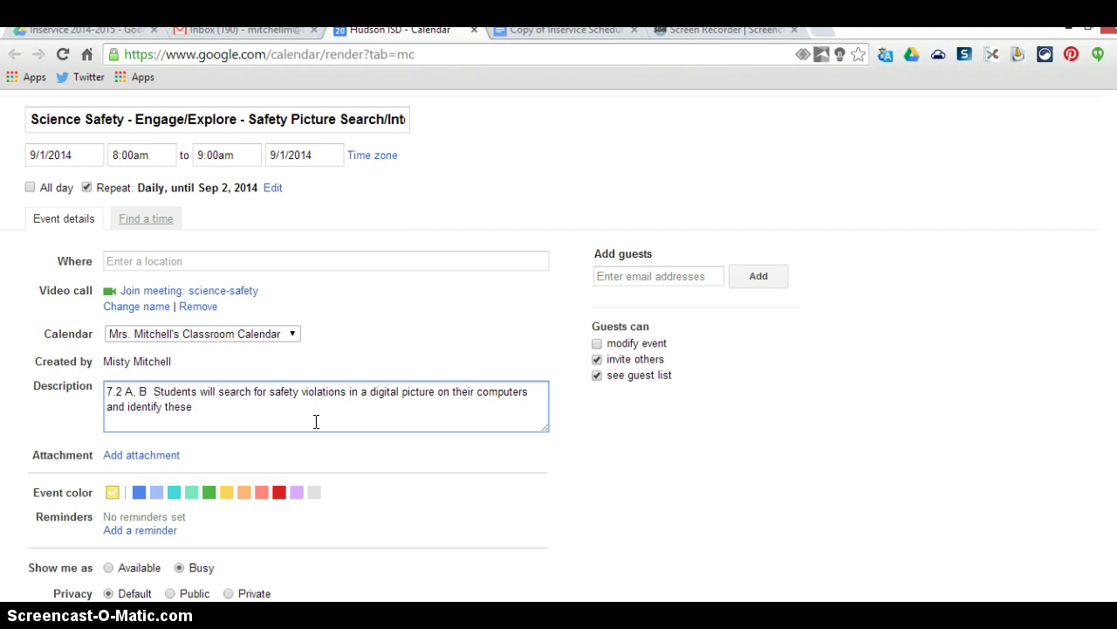
Add "Students will begin an internet search to find consequences of violating lab safety rules." to the description and save the event
{"action": "type", "text": ".  Students will begina"}
{"action": "key", "text": "BackSpace"}
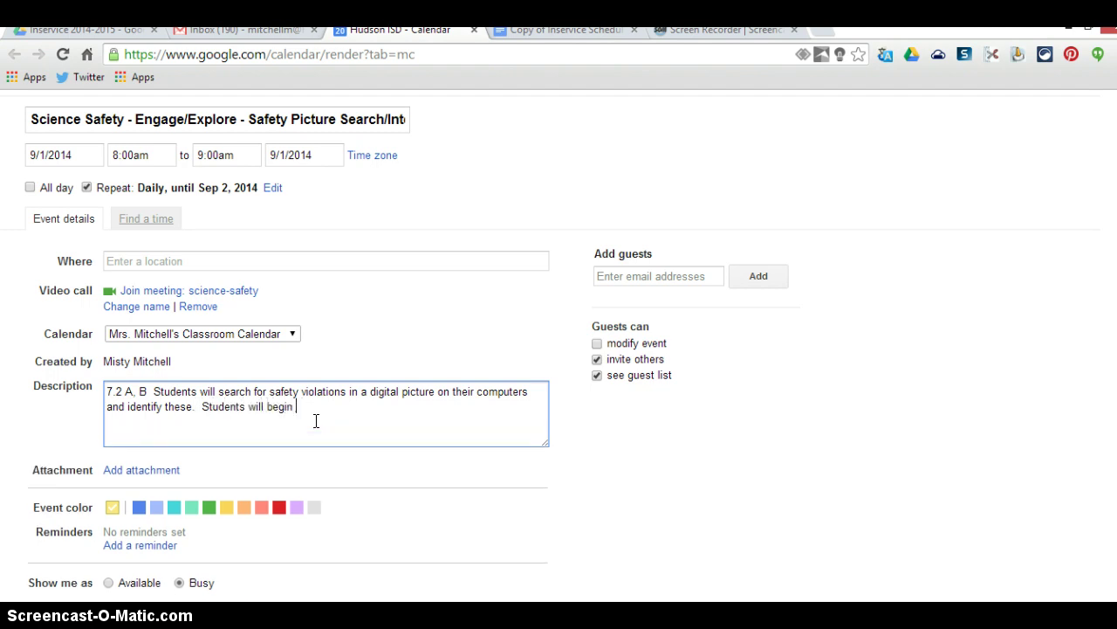
{"action": "type", "text": "an internet sear"}
{"action": "type", "text": "ch to find "}
{"action": "type", "text": "out"}
{"action": "type", "text": "consequences of"}
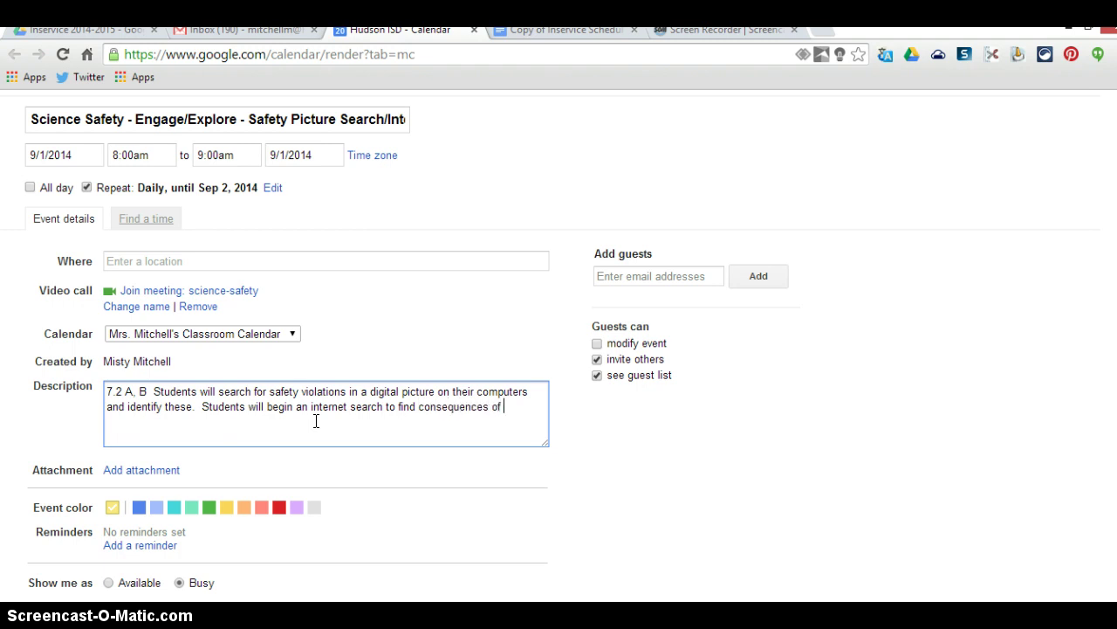
{"action": "type", "text": " violating lab safety rules."}
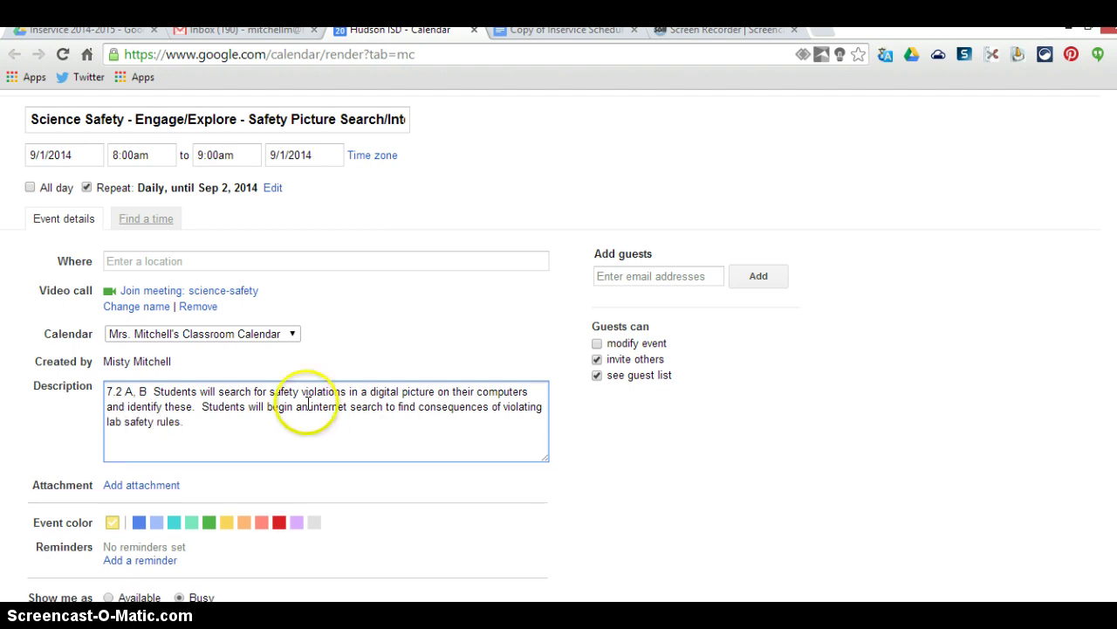
{"action": "scroll", "coordinate": [297, 410], "scroll_direction": "down", "scroll_amount": 1}
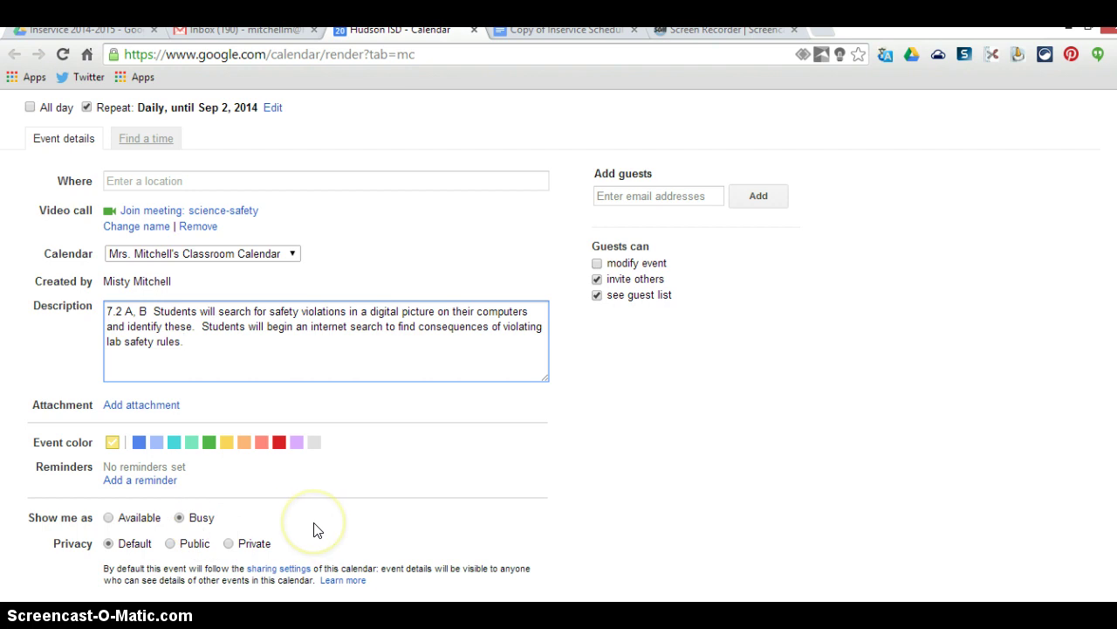
{"action": "scroll", "coordinate": [317, 530], "scroll_direction": "up", "scroll_amount": 2}
{"action": "left_click", "coordinate": [113, 163]}
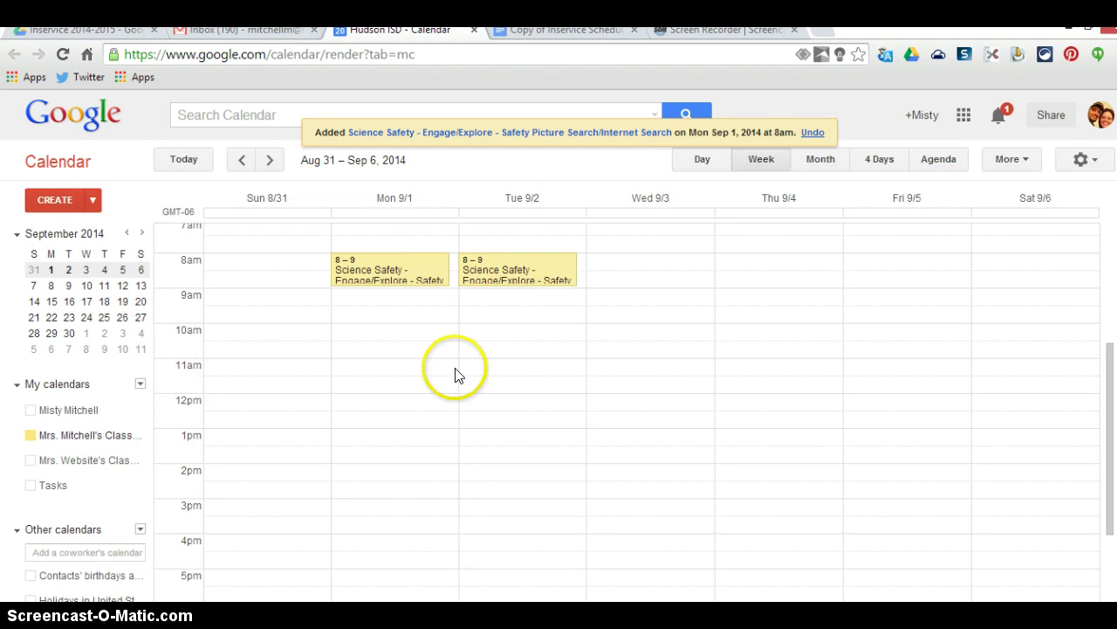
Reopen Monday's Science Safety event, set its end time to 3:30pm, and save the change for all events in the series
{"action": "left_click", "coordinate": [411, 264]}
{"action": "left_click", "coordinate": [522, 424]}
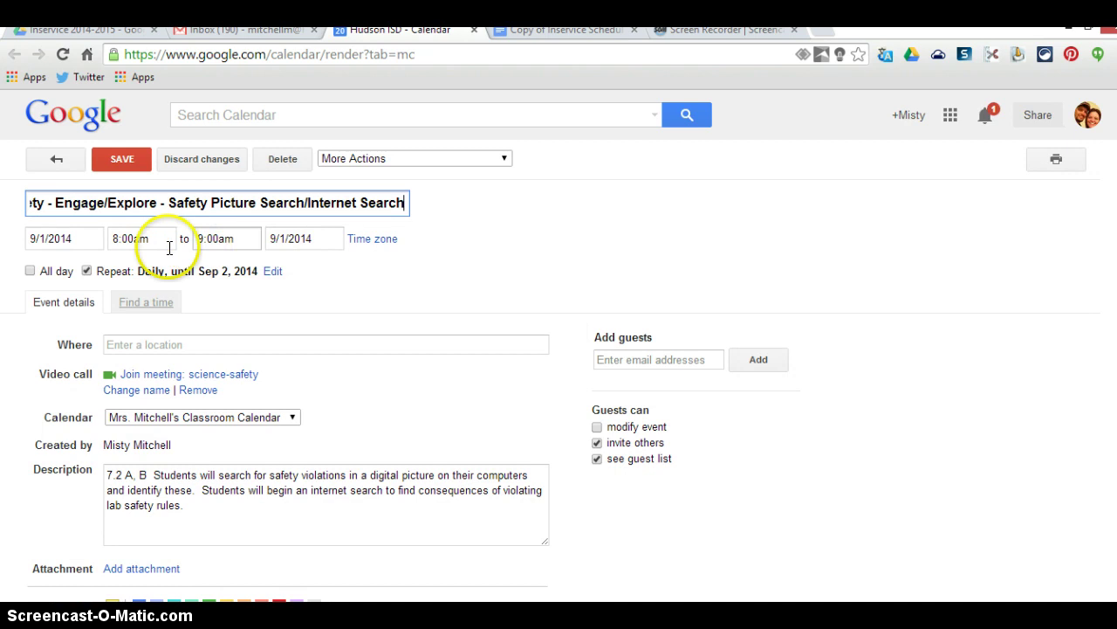
{"action": "left_click", "coordinate": [249, 240]}
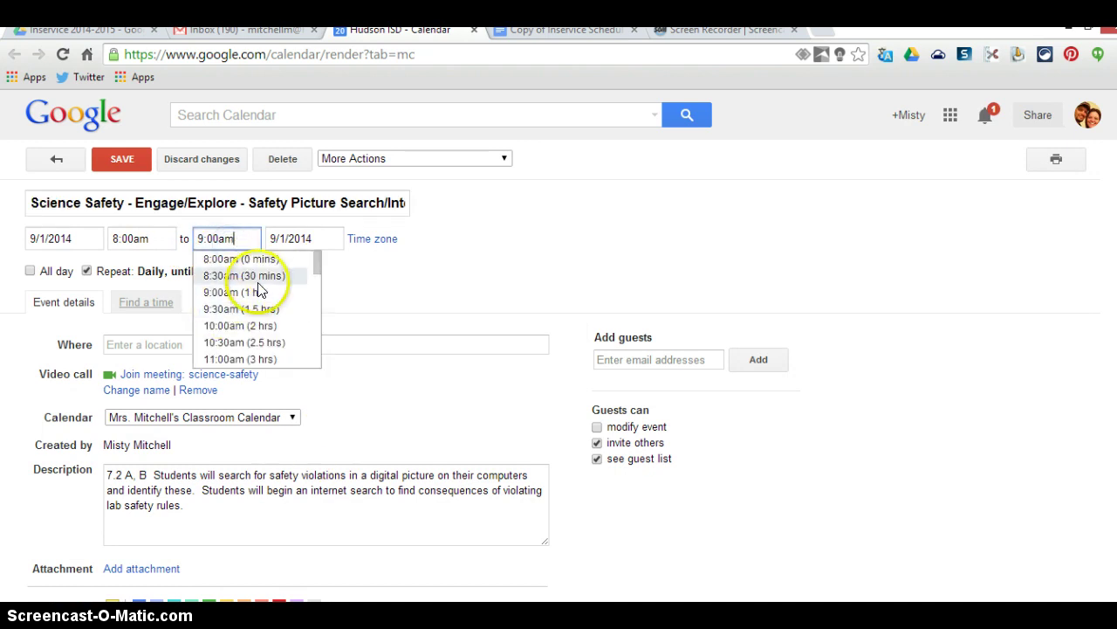
{"action": "scroll", "coordinate": [249, 314], "scroll_direction": "down", "scroll_amount": 3}
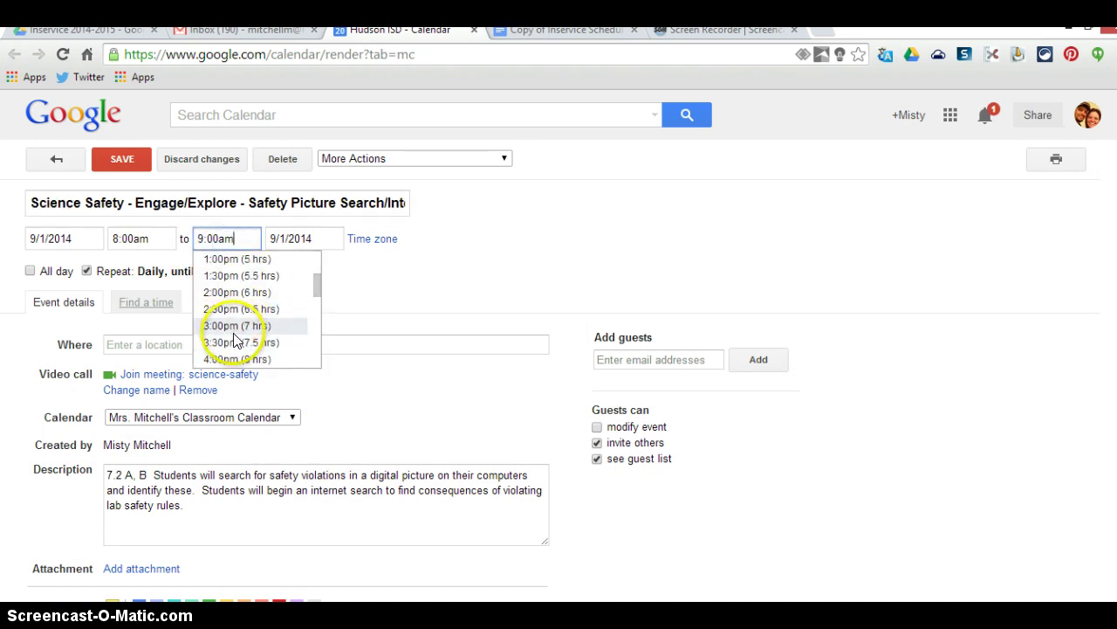
{"action": "left_click", "coordinate": [234, 342]}
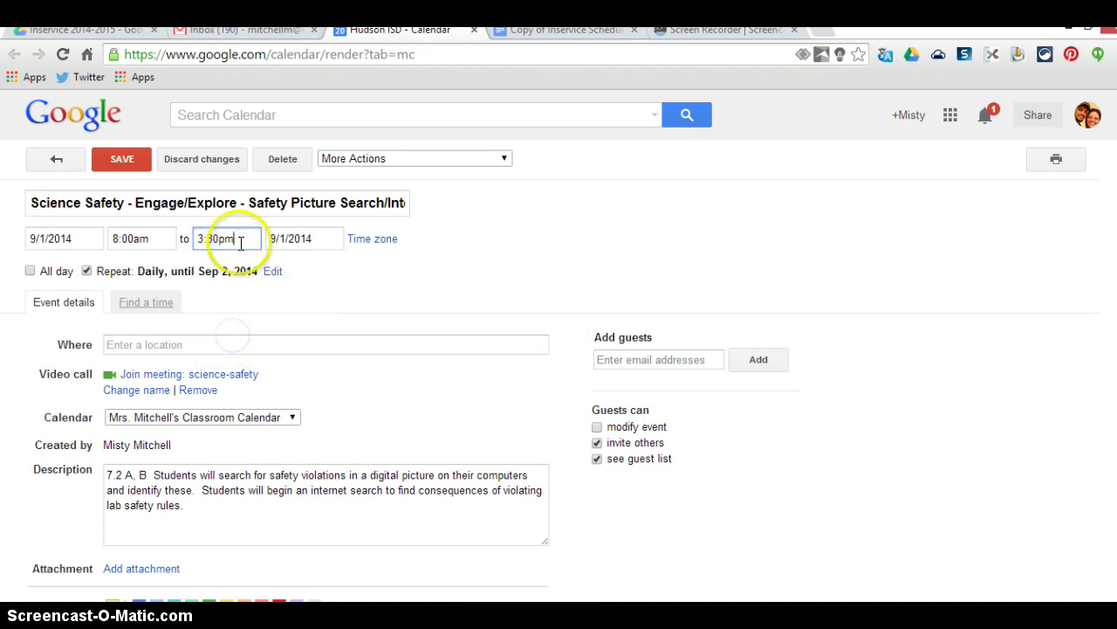
{"action": "left_click", "coordinate": [123, 162]}
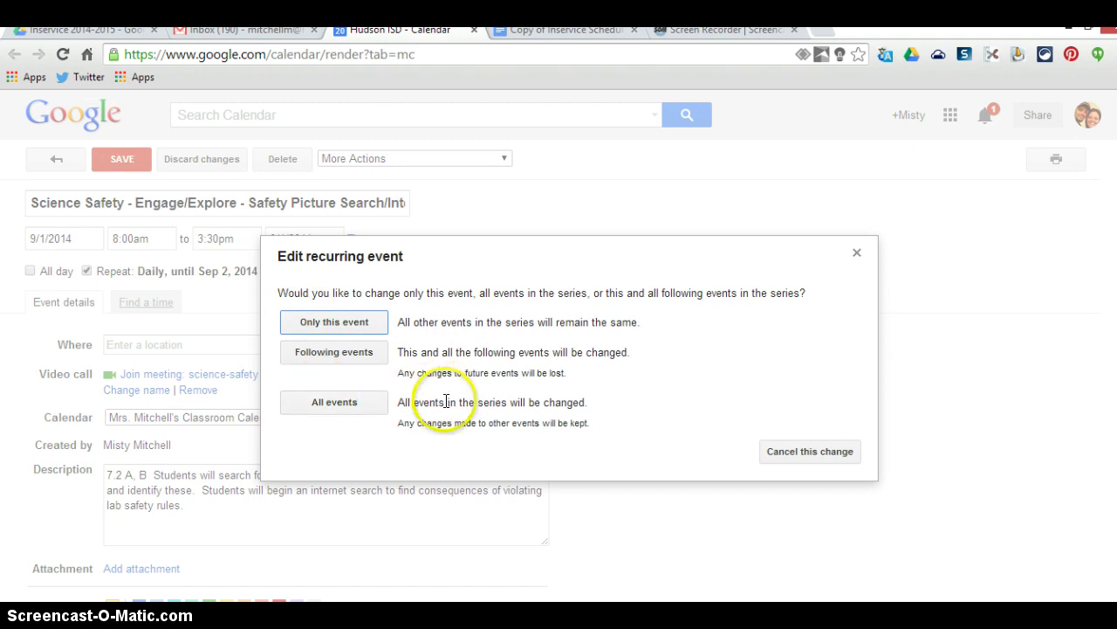
{"action": "left_click", "coordinate": [367, 405]}
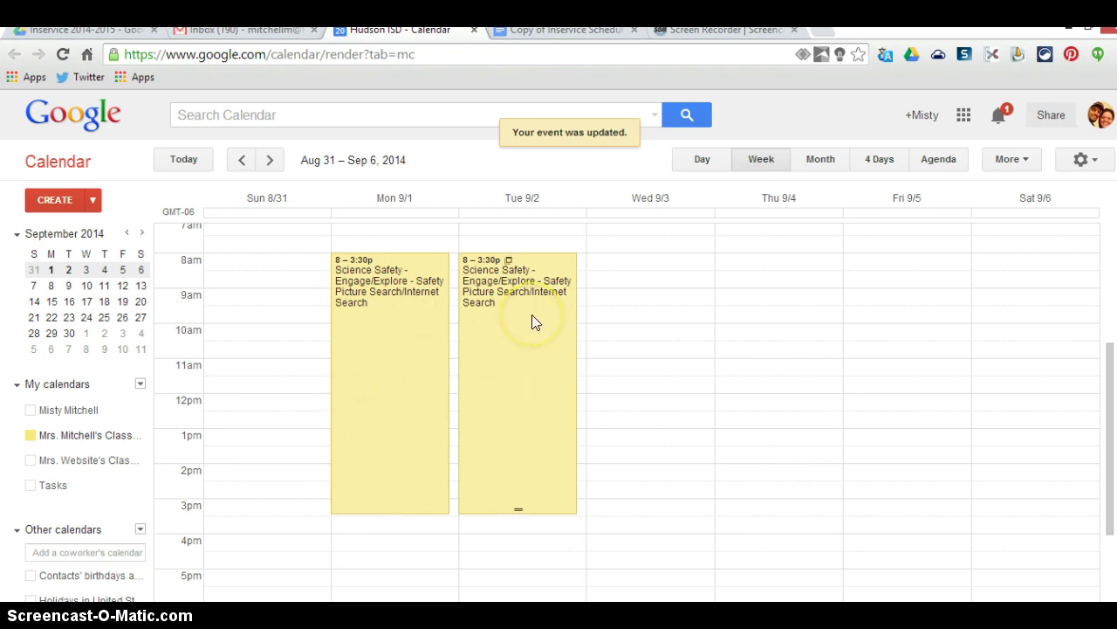
{"action": "left_click", "coordinate": [359, 260]}
{"action": "left_click", "coordinate": [340, 287]}
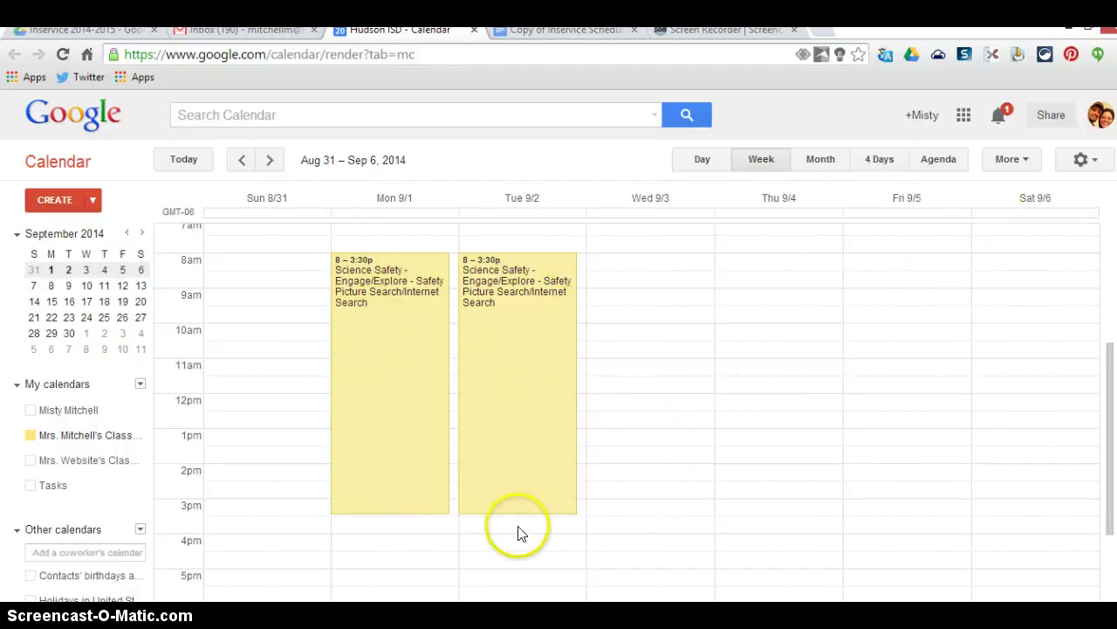
Open the print preview of the Aug 31 – Sep 6, 2014 week and set it to black and white
{"action": "left_click", "coordinate": [1025, 170]}
{"action": "left_click", "coordinate": [1019, 189]}
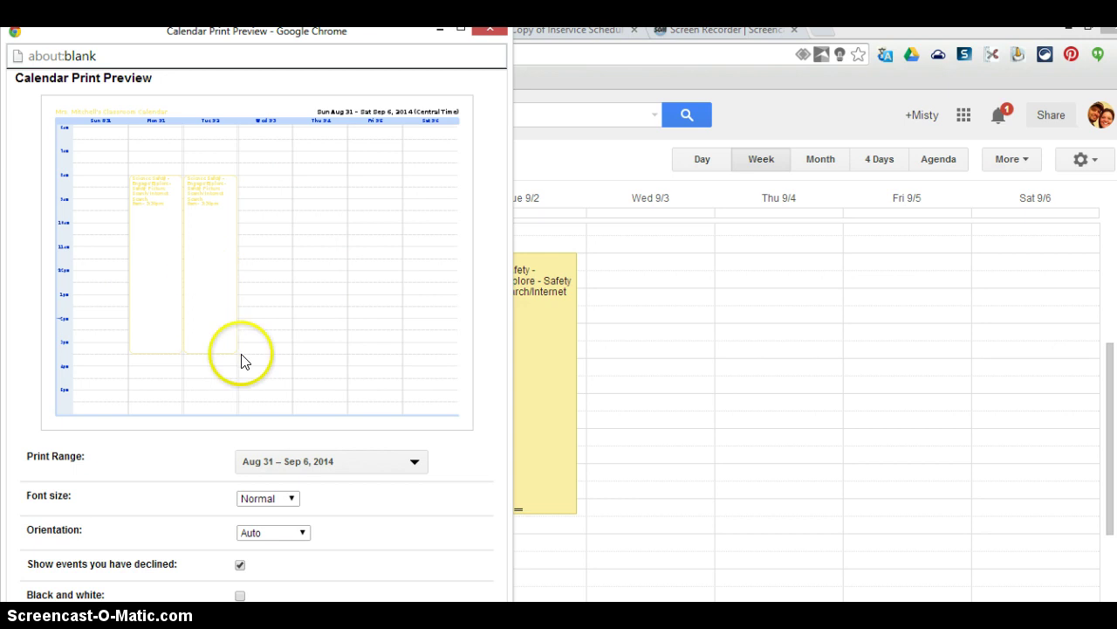
{"action": "left_click", "coordinate": [240, 596]}
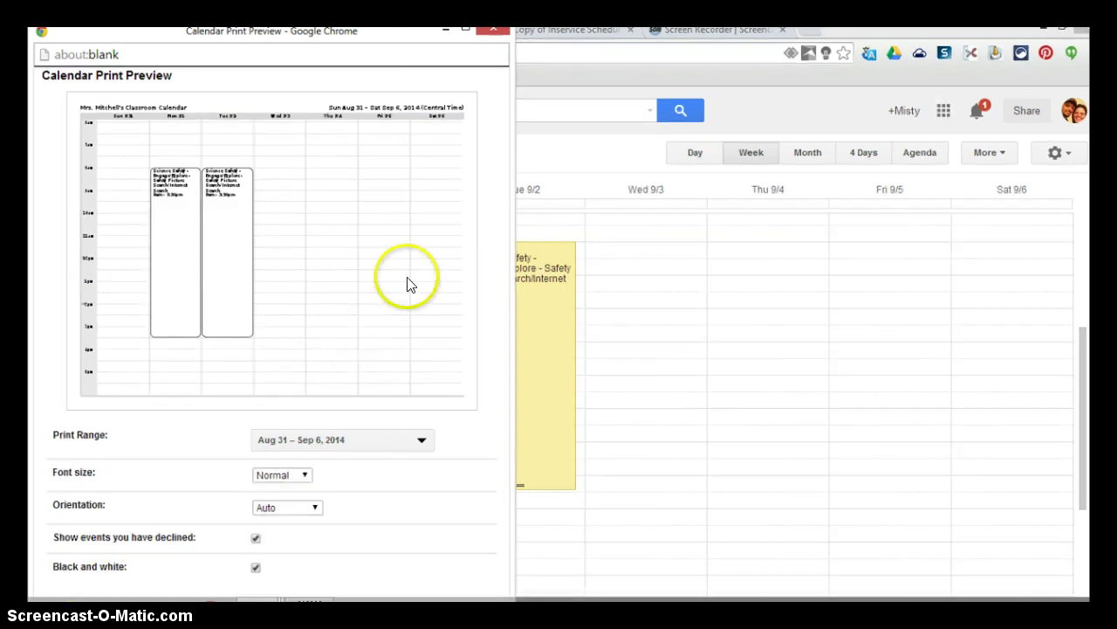
Enlarge the print preview window to examine the week's layout and print options, and minimize it to return to the calendar
{"action": "left_click_drag", "start_coordinate": [357, 33], "coordinate": [408, 26]}
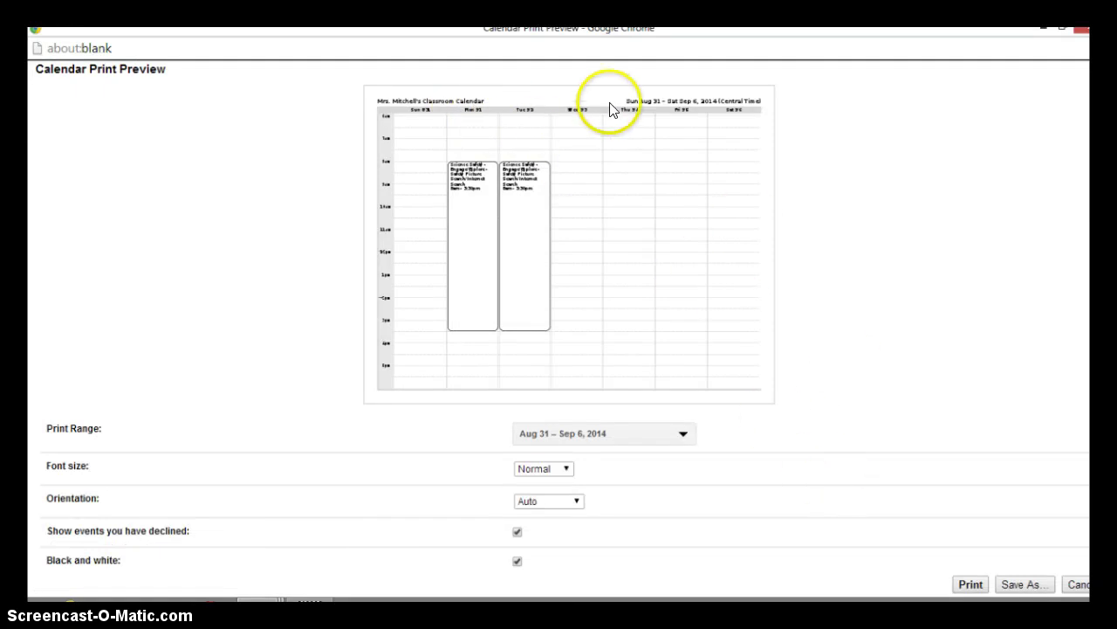
{"action": "left_click", "coordinate": [1061, 27]}
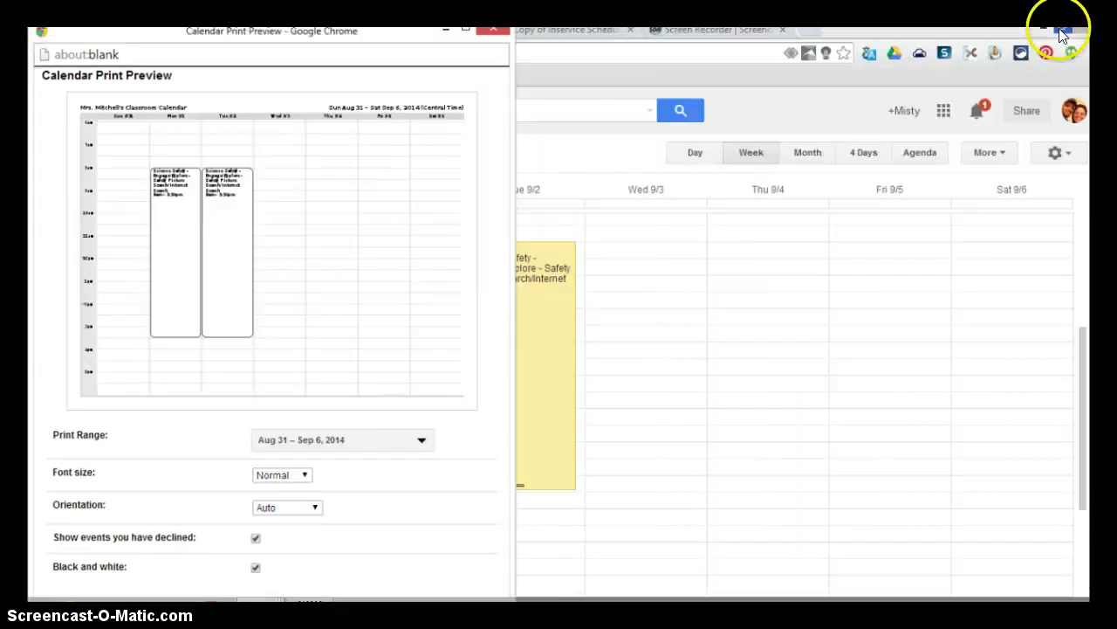
{"action": "left_click", "coordinate": [465, 31]}
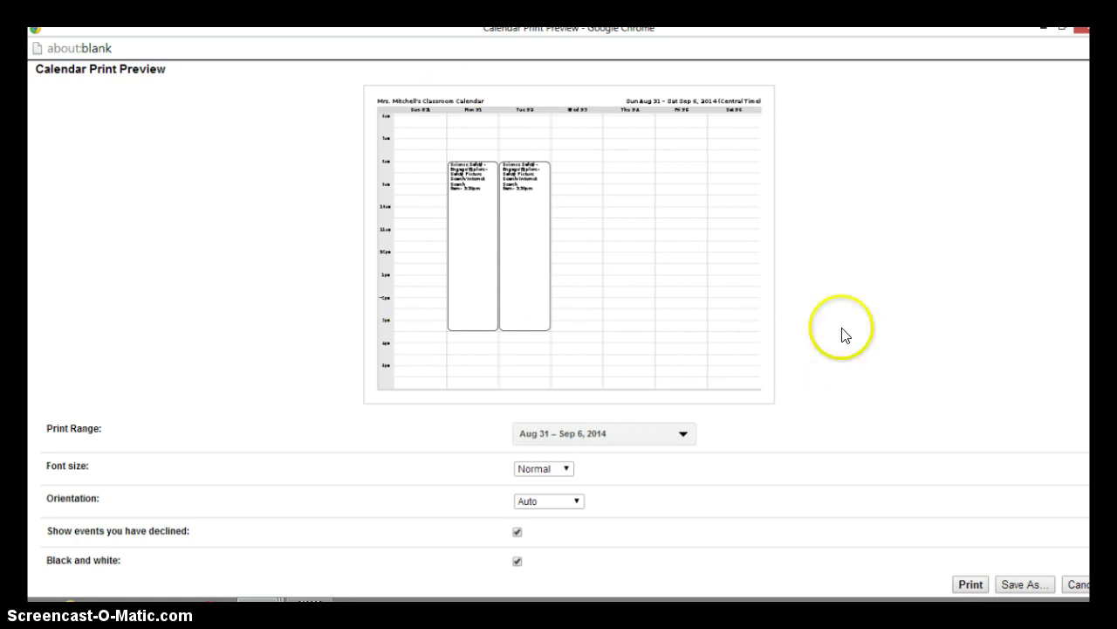
{"action": "left_click", "coordinate": [1042, 30]}
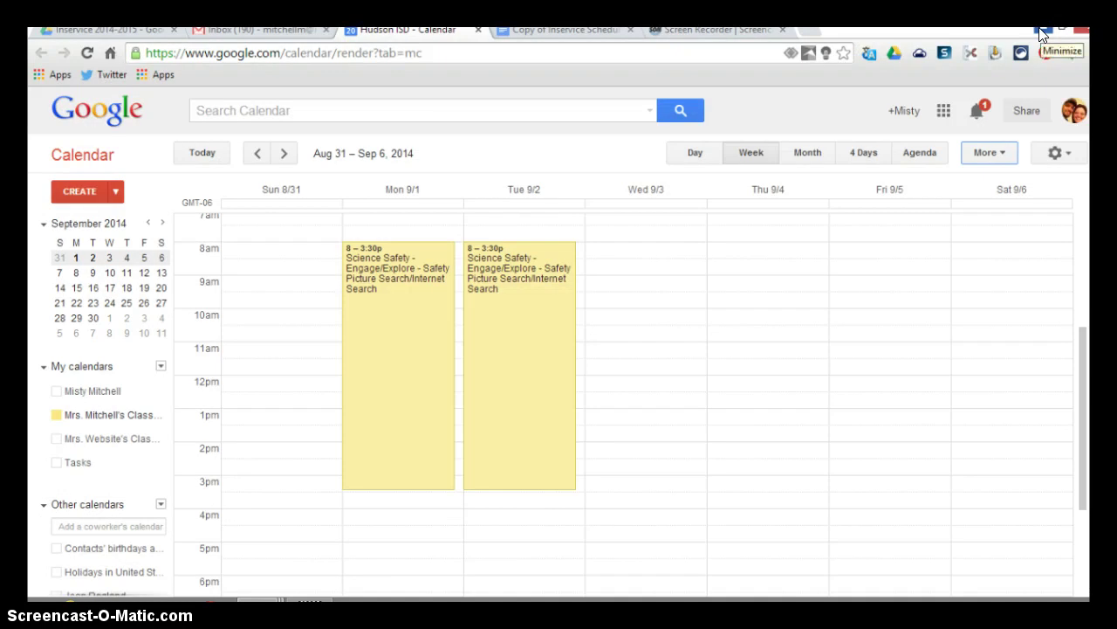